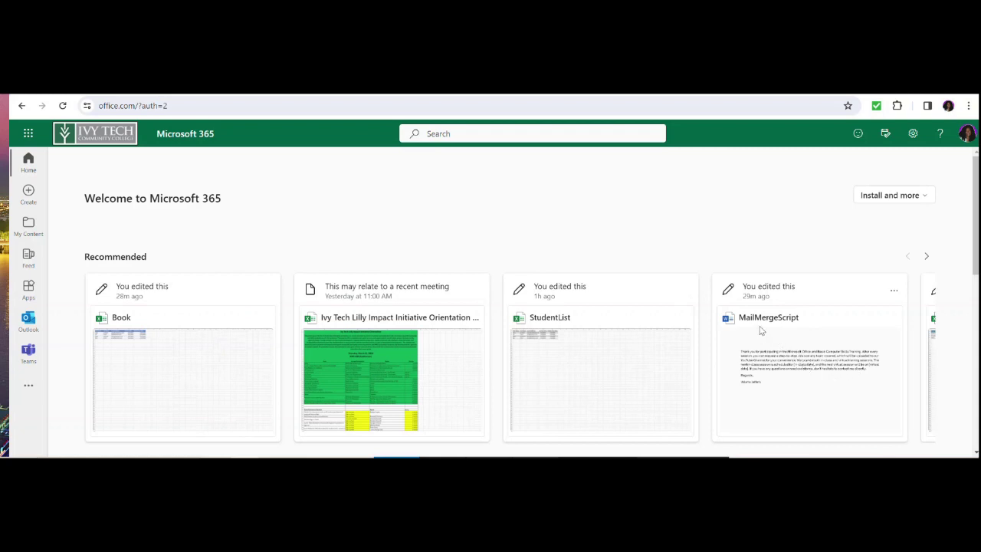
Open the recently edited Book workbook from the recommended files for editing
{"action": "left_click", "coordinate": [123, 338]}
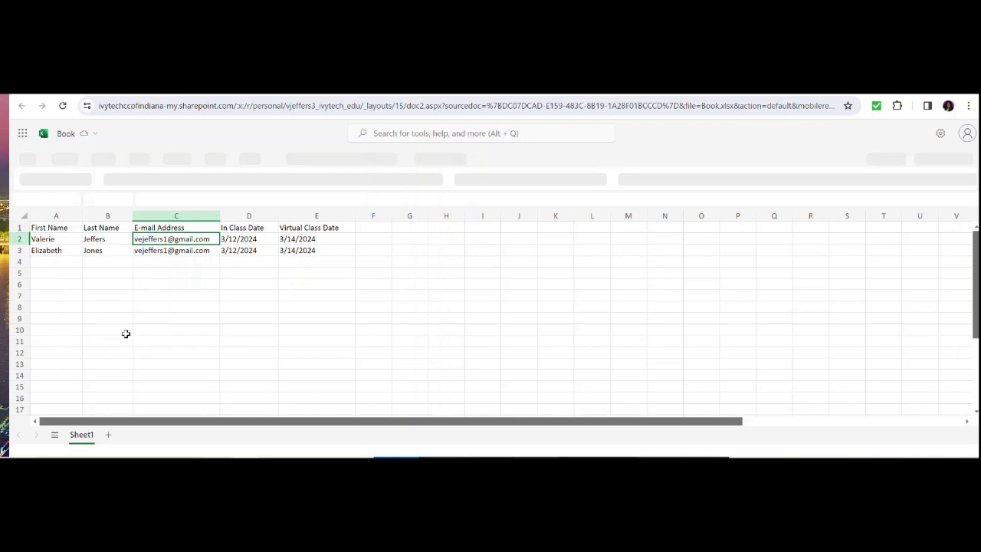
{"action": "left_click", "coordinate": [183, 341]}
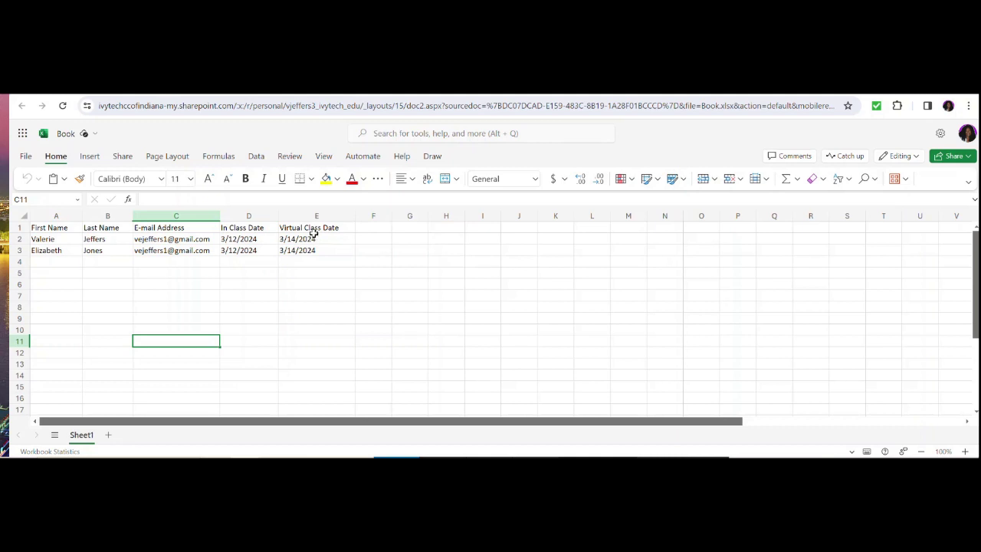
{"action": "left_click", "coordinate": [292, 328]}
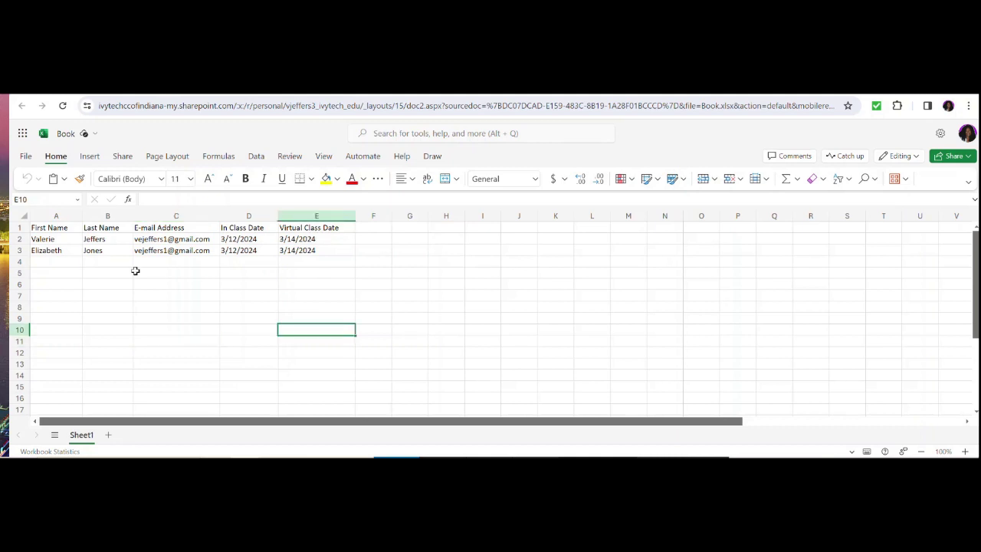
Format the range A1:E3 as a table with headers, using the light table style with a solid blue header row
{"action": "left_click_drag", "start_coordinate": [38, 228], "coordinate": [312, 245]}
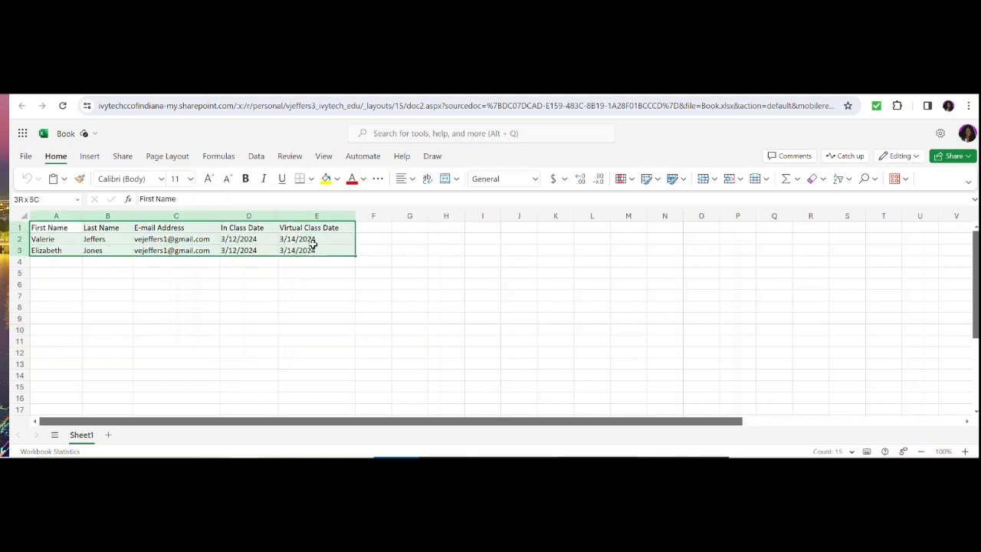
{"action": "left_click_drag", "start_coordinate": [313, 244], "coordinate": [313, 244]}
{"action": "left_click", "coordinate": [714, 181]}
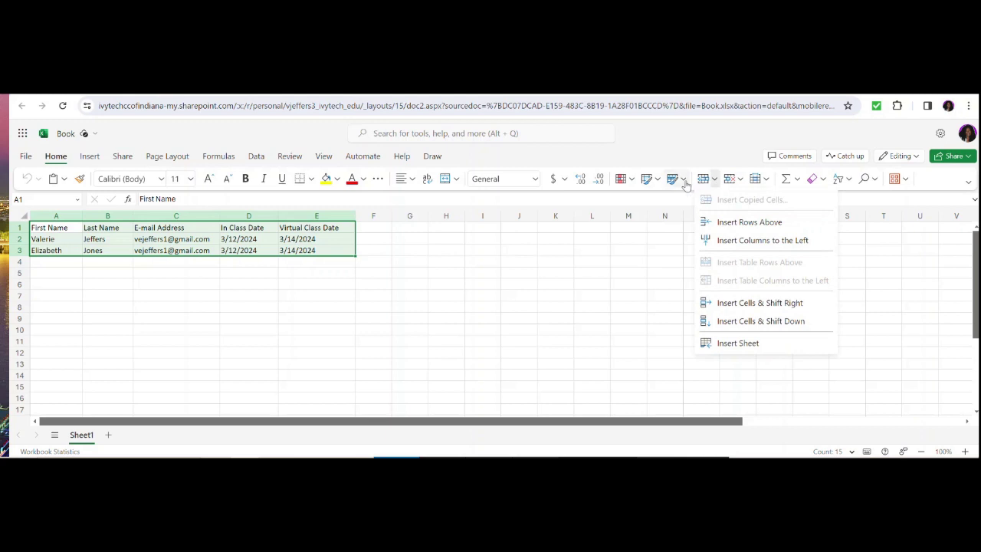
{"action": "left_click", "coordinate": [685, 182]}
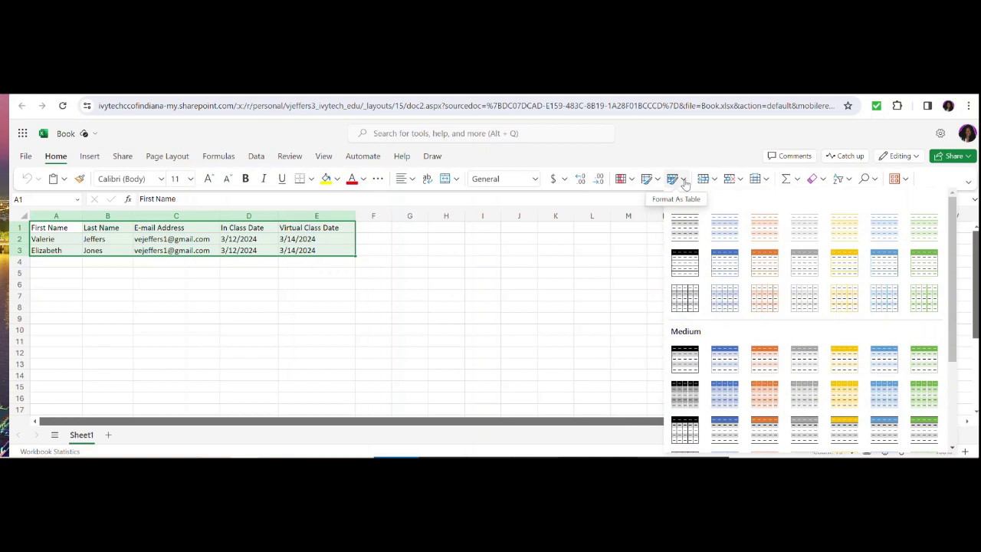
{"action": "left_click", "coordinate": [729, 262]}
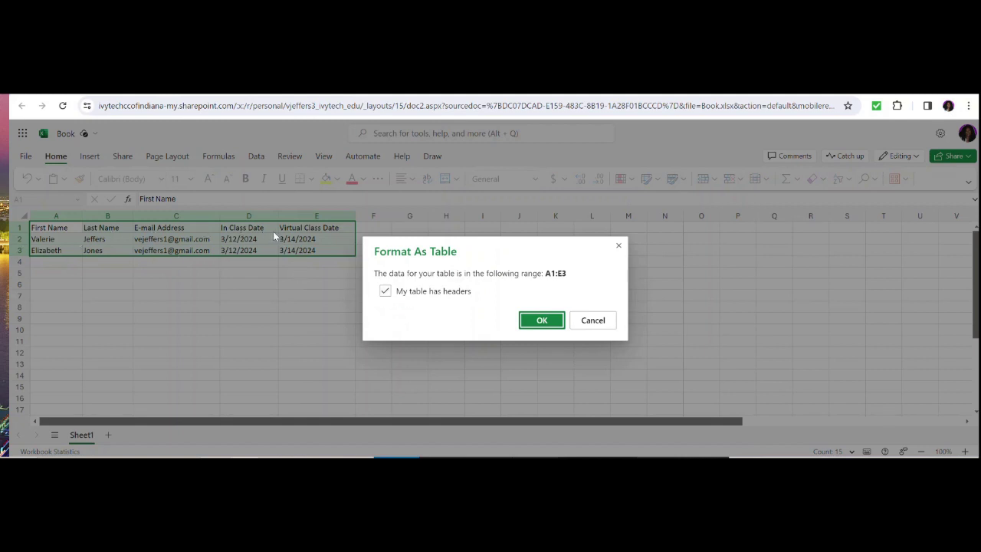
{"action": "left_click", "coordinate": [542, 321]}
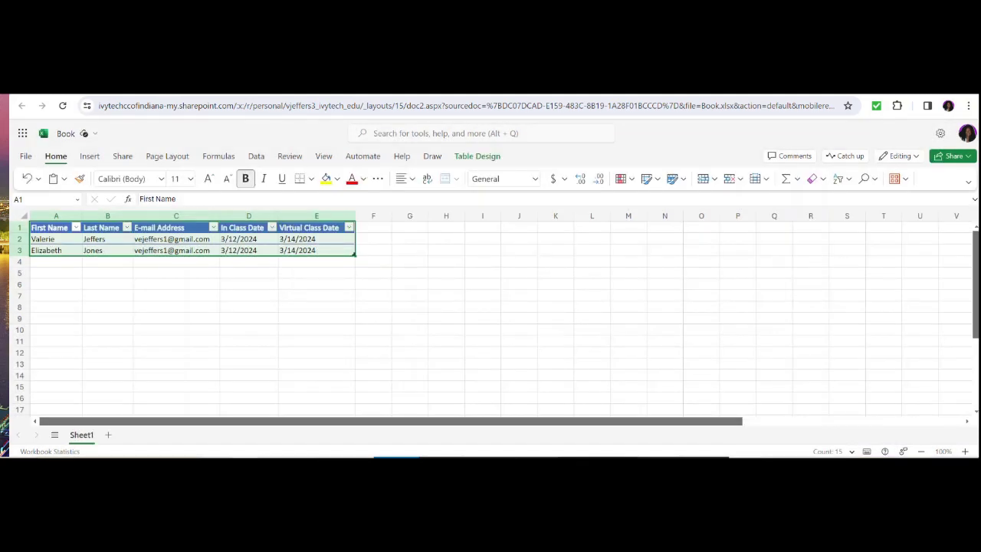
{"action": "left_click", "coordinate": [526, 319]}
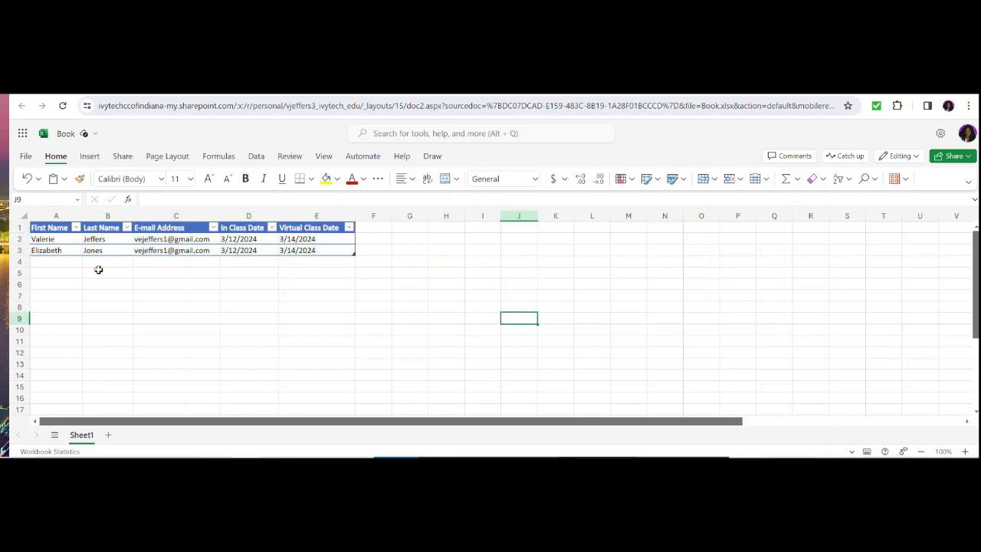
Review the In Class Date and Virtual Class Date entries in both rows of the table
{"action": "left_click", "coordinate": [315, 239]}
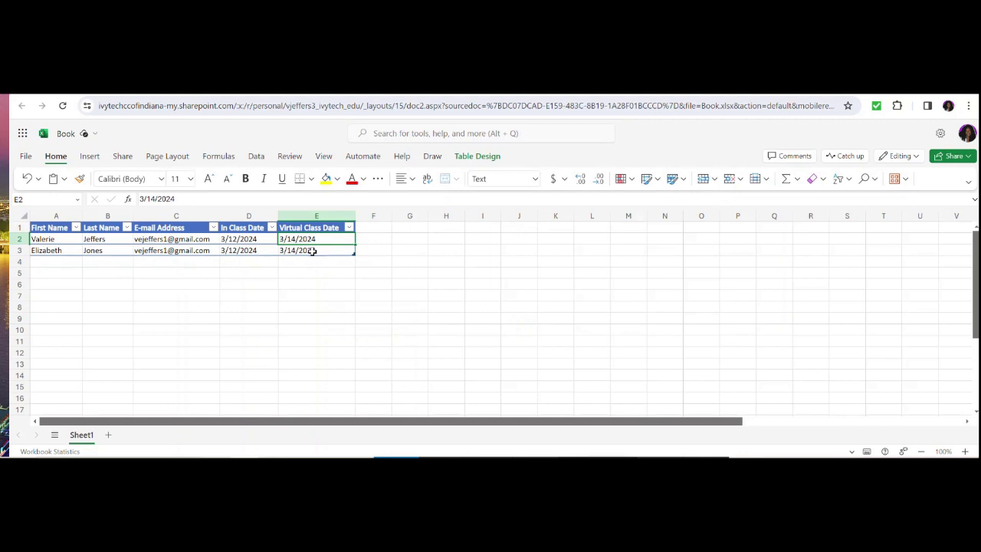
{"action": "left_click", "coordinate": [313, 252]}
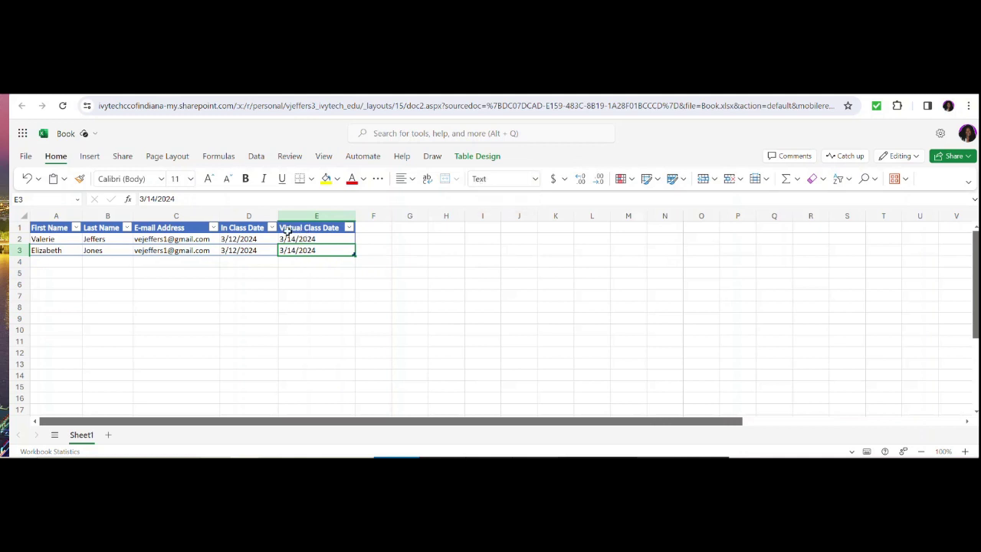
{"action": "left_click", "coordinate": [232, 240]}
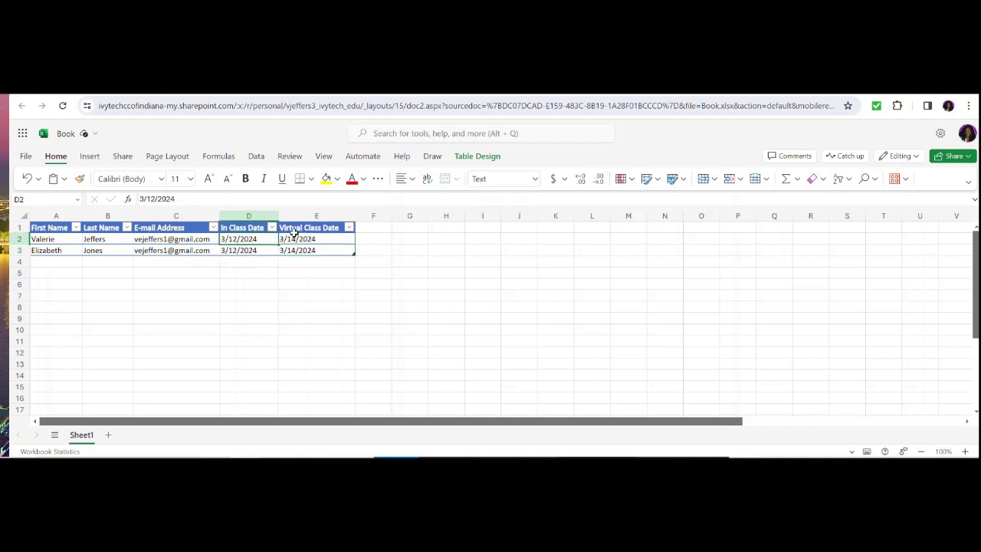
{"action": "left_click", "coordinate": [256, 251]}
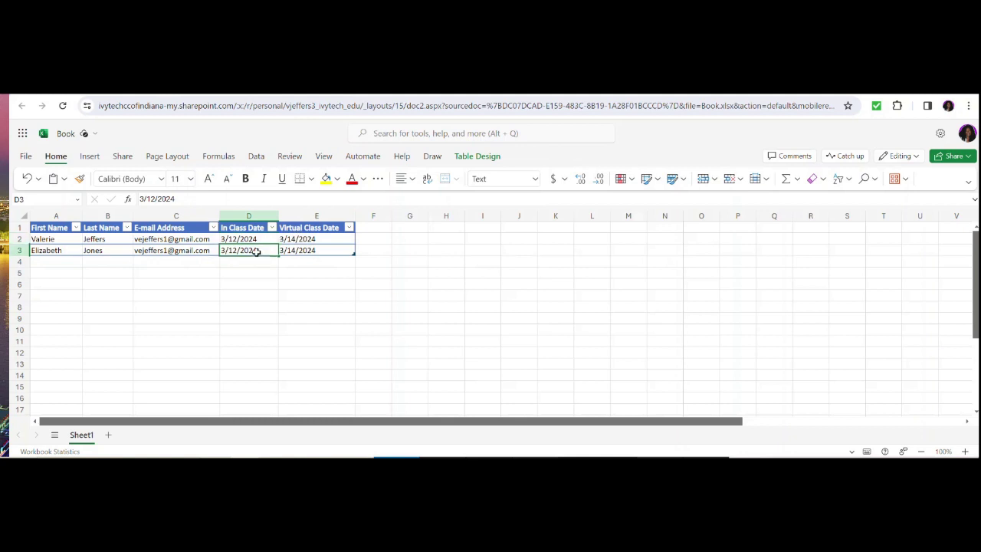
{"action": "left_click", "coordinate": [301, 250]}
{"action": "left_click", "coordinate": [300, 239]}
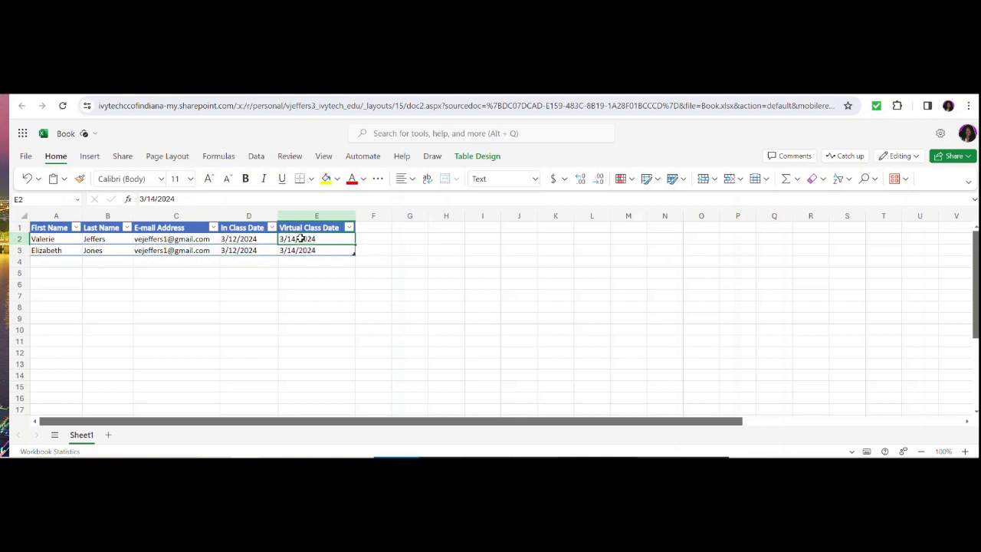
{"action": "left_click", "coordinate": [255, 239]}
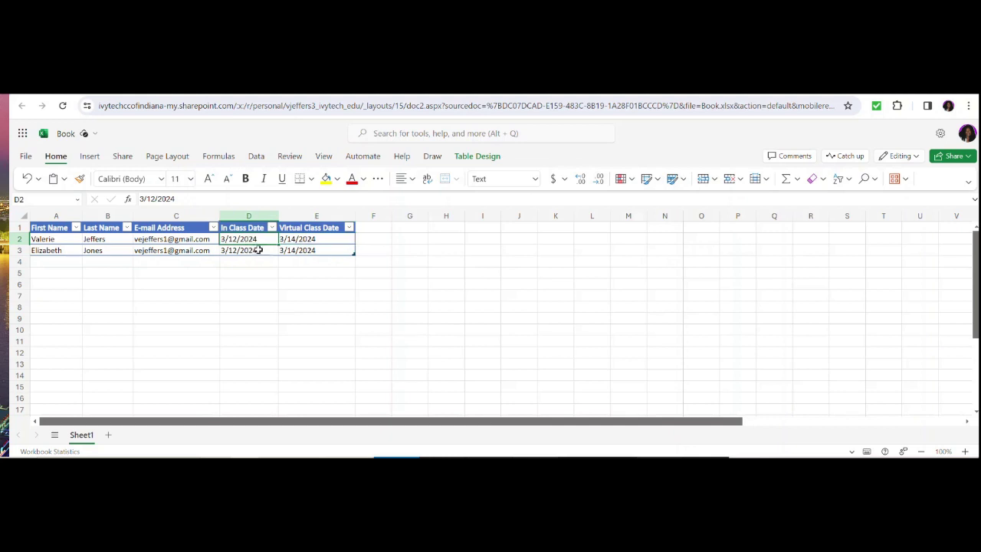
{"action": "left_click", "coordinate": [259, 250]}
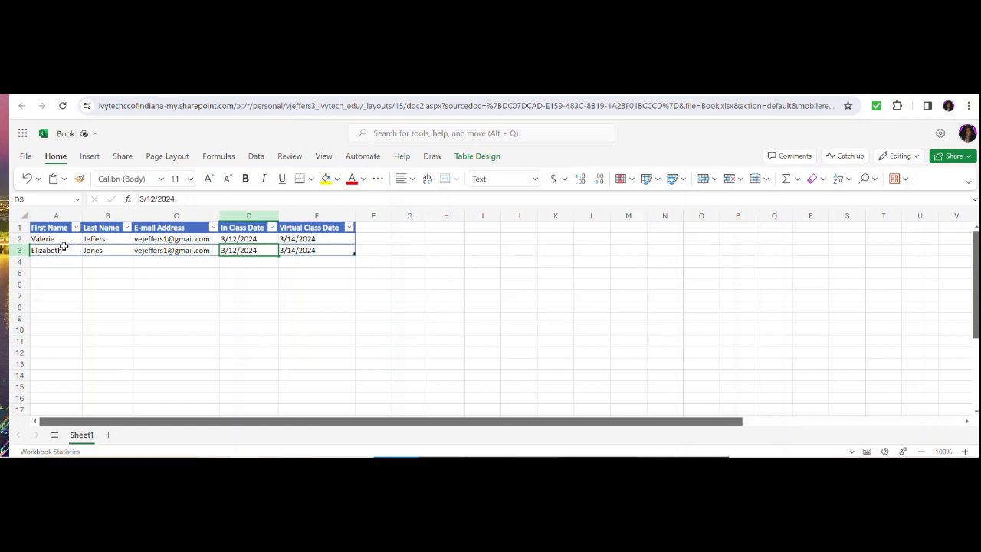
{"action": "left_click", "coordinate": [244, 239]}
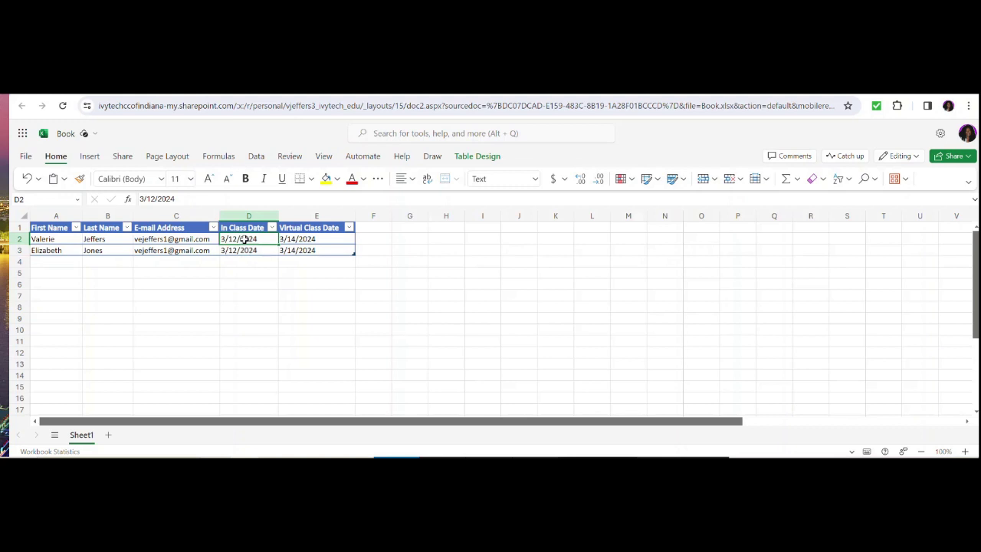
{"action": "left_click", "coordinate": [310, 239]}
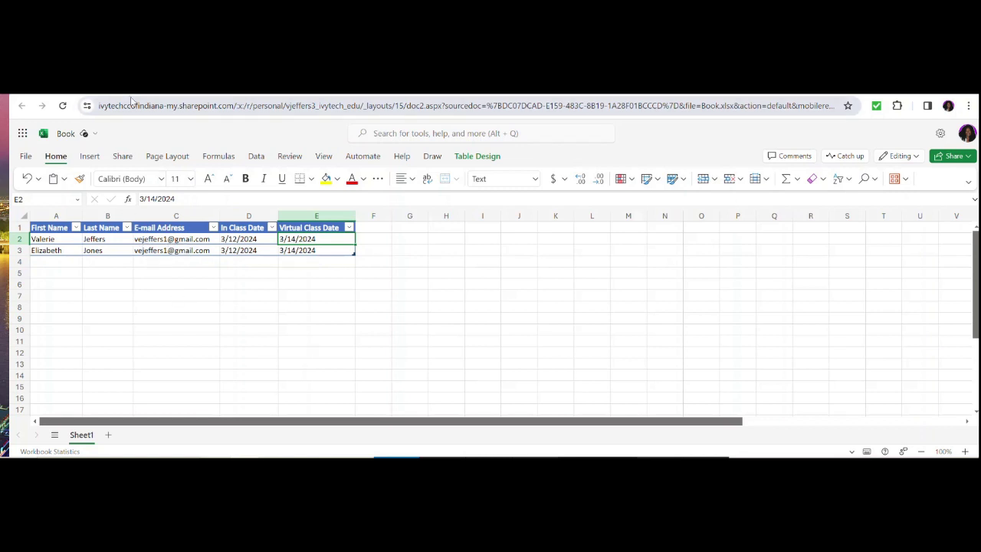
Rename the workbook as ClassMailMerge and close it
{"action": "left_click", "coordinate": [67, 134]}
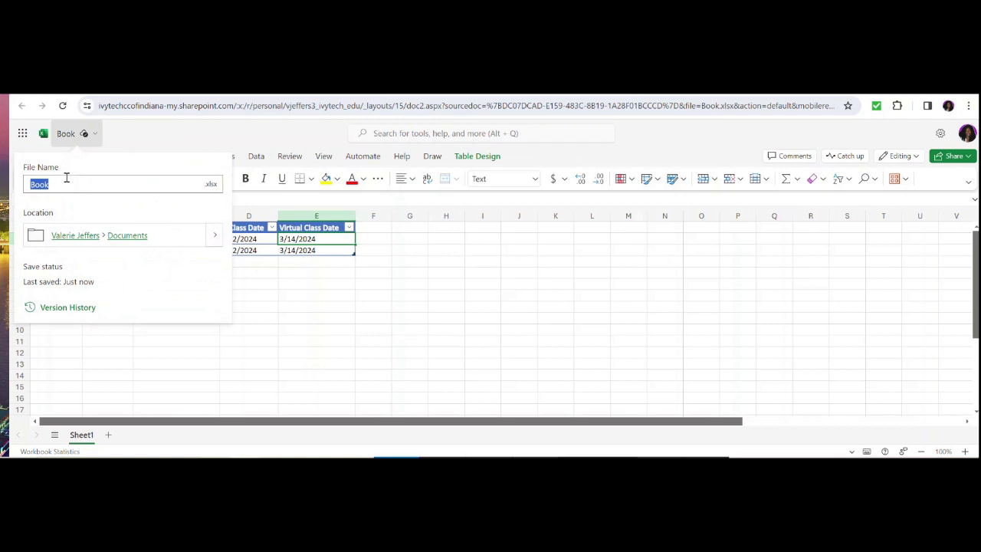
{"action": "type", "text": "ClassMailMerge"}
{"action": "key", "text": "Return"}
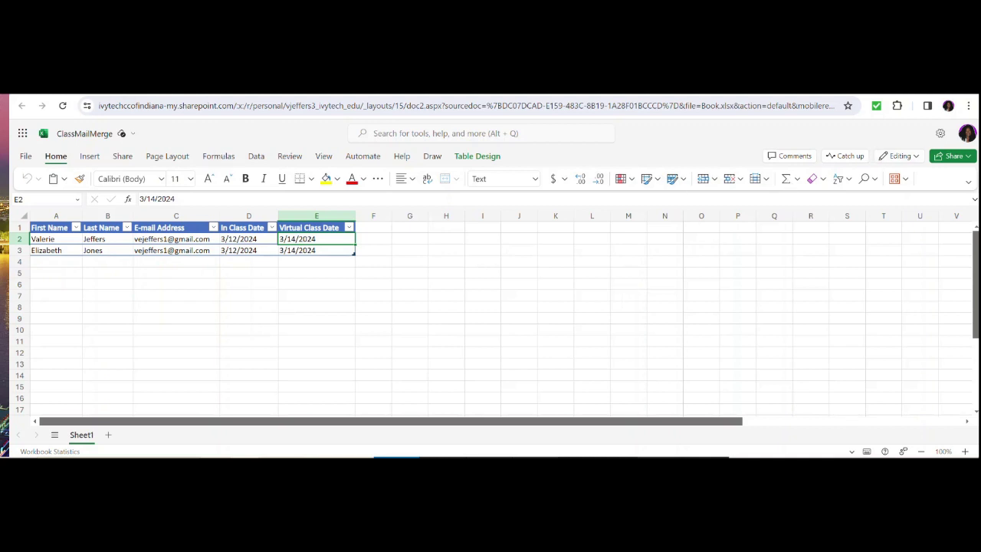
{"action": "key", "text": "ctrl+w"}
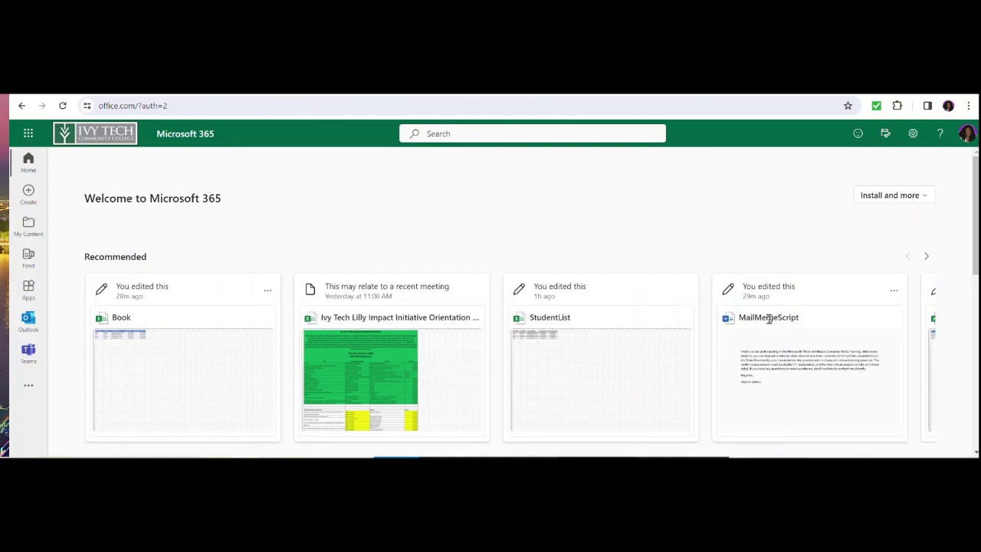
Open the MailMergeScript document and copy its text from "Thank you for participating" through the signature, leaving out the greeting line
{"action": "left_click", "coordinate": [782, 371]}
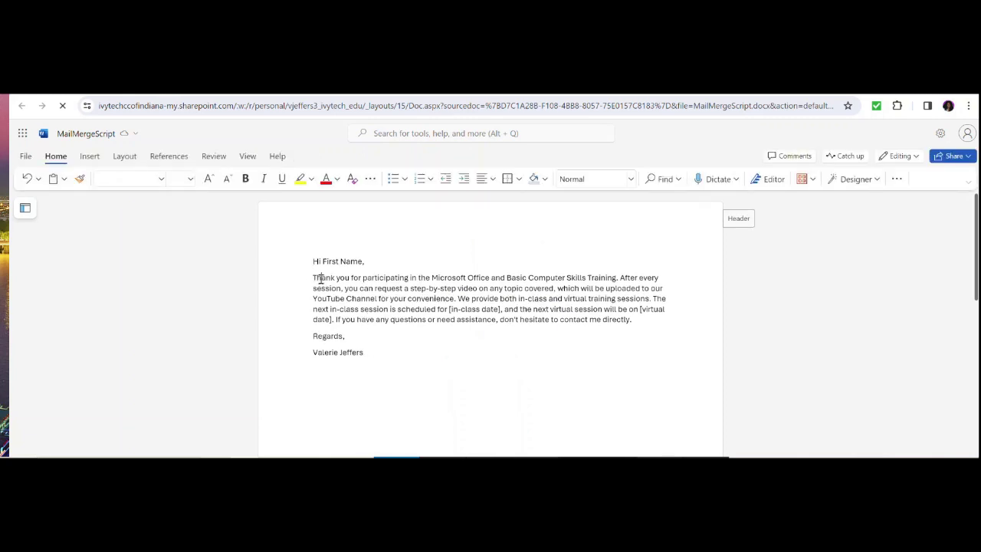
{"action": "left_click", "coordinate": [347, 277]}
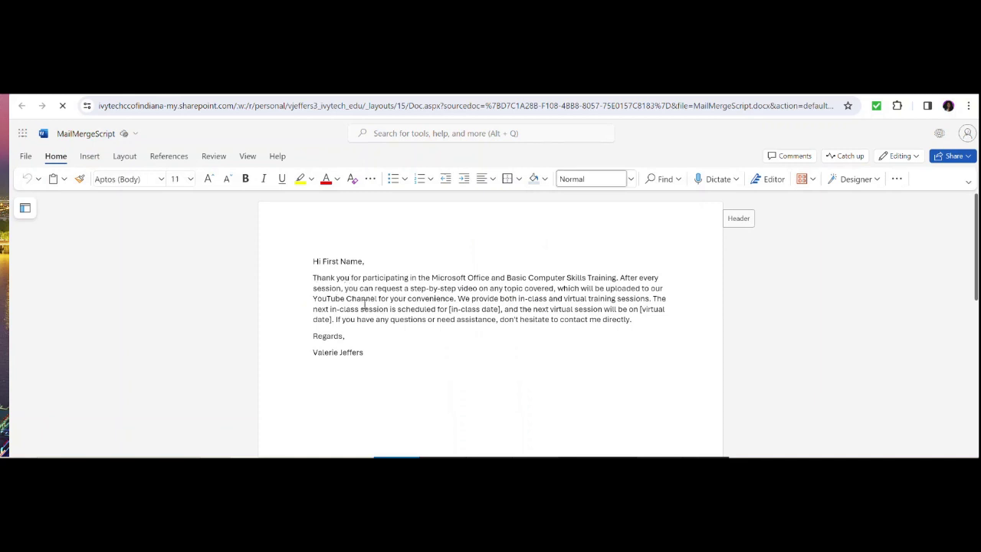
{"action": "left_click_drag", "start_coordinate": [314, 279], "coordinate": [360, 299]}
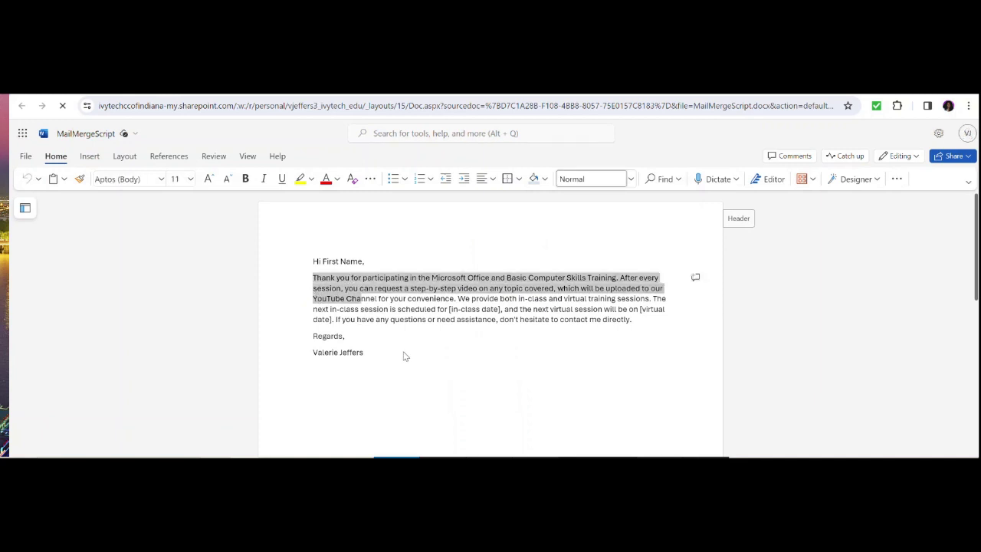
{"action": "key", "text": "ctrl+shift+End"}
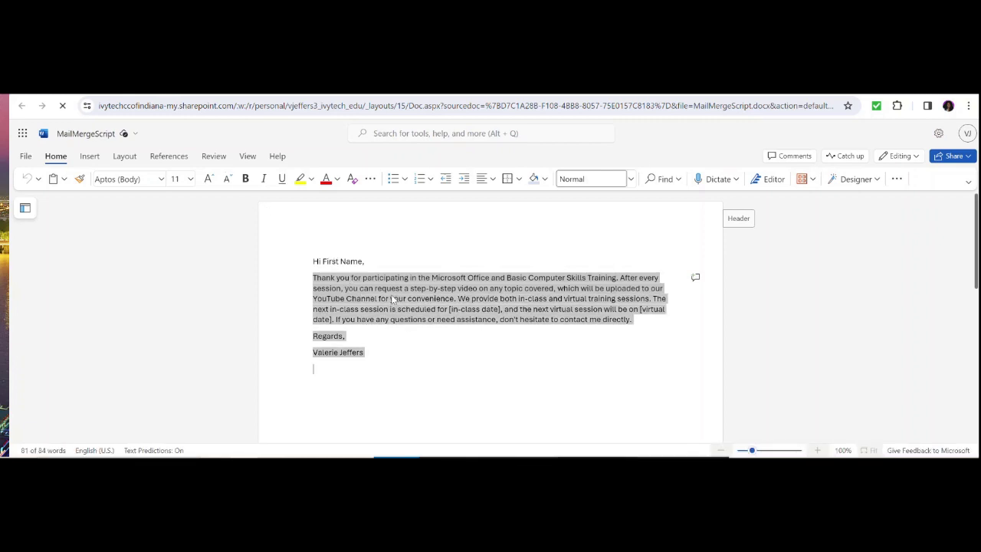
{"action": "right_click", "coordinate": [392, 299]}
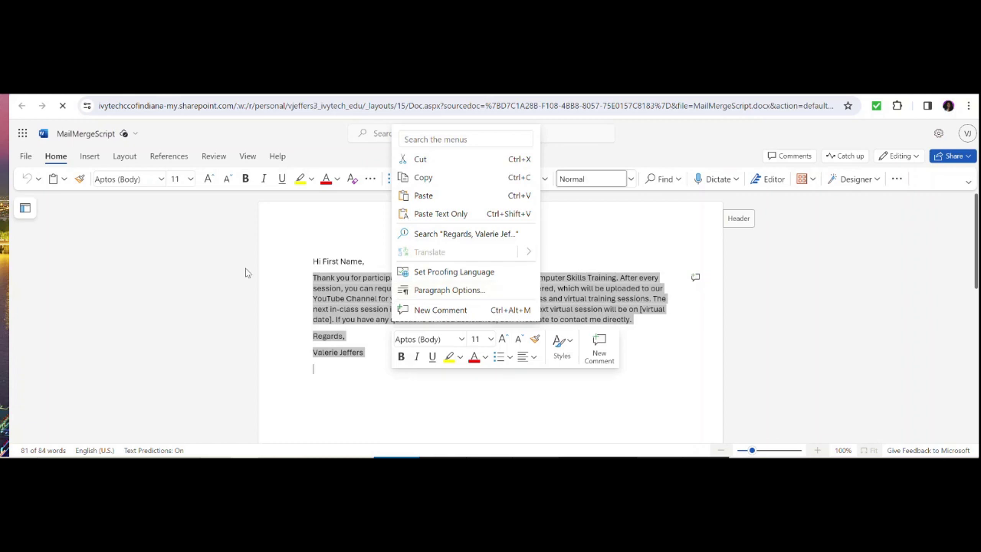
{"action": "left_click", "coordinate": [438, 177]}
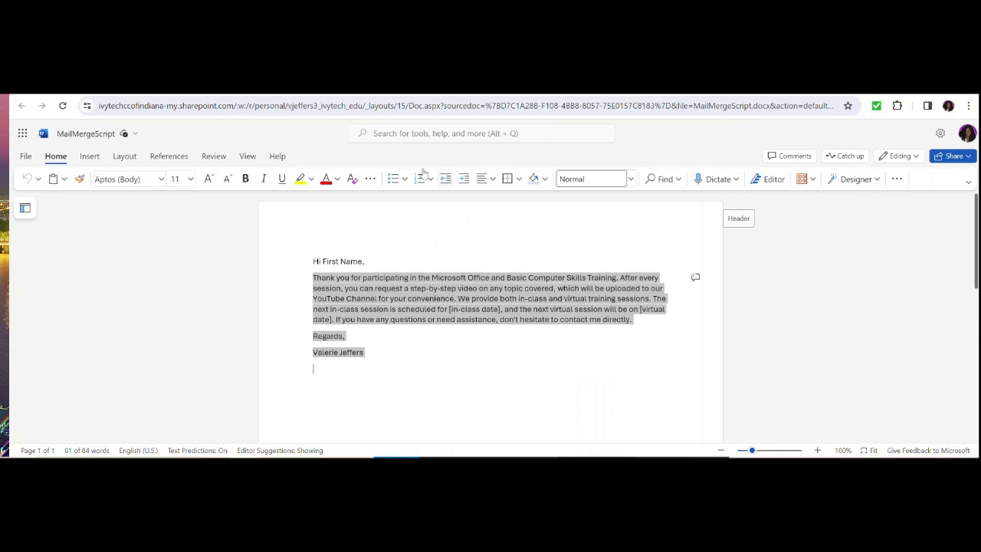
Switch to the Microsoft 365 apps page and open Power Automate from the productivity apps
{"action": "key", "text": "ctrl+shift+Tab"}
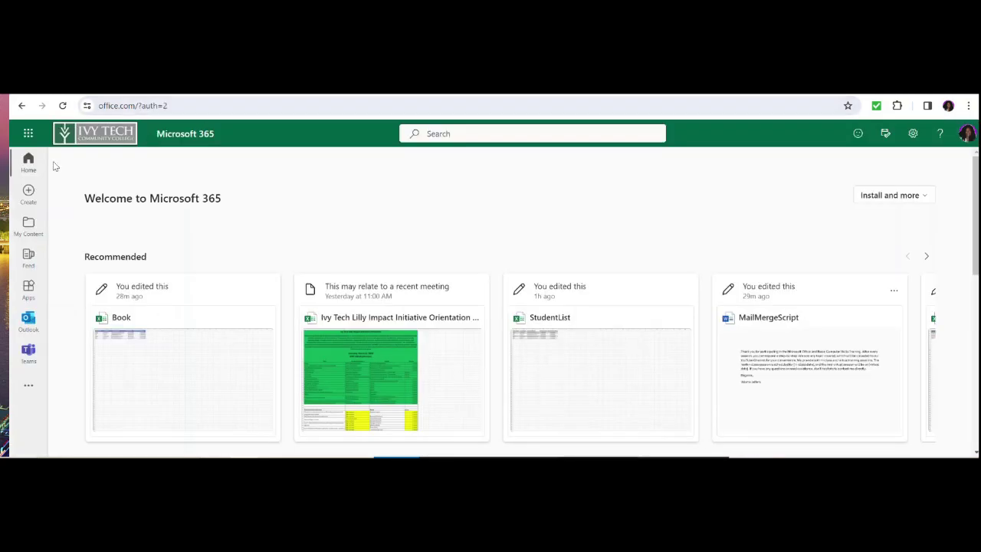
{"action": "left_click", "coordinate": [29, 291]}
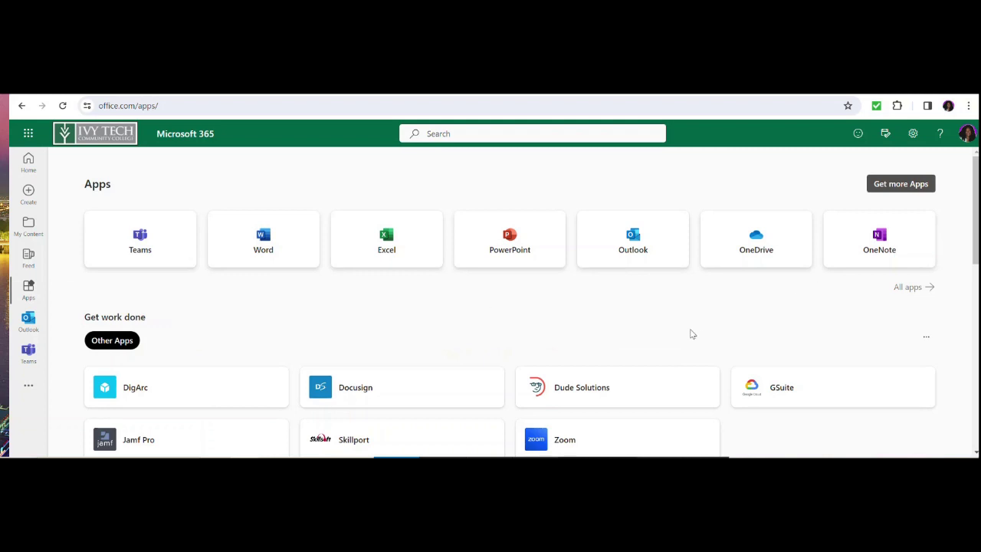
{"action": "scroll", "coordinate": [701, 334], "scroll_direction": "down", "scroll_amount": 2}
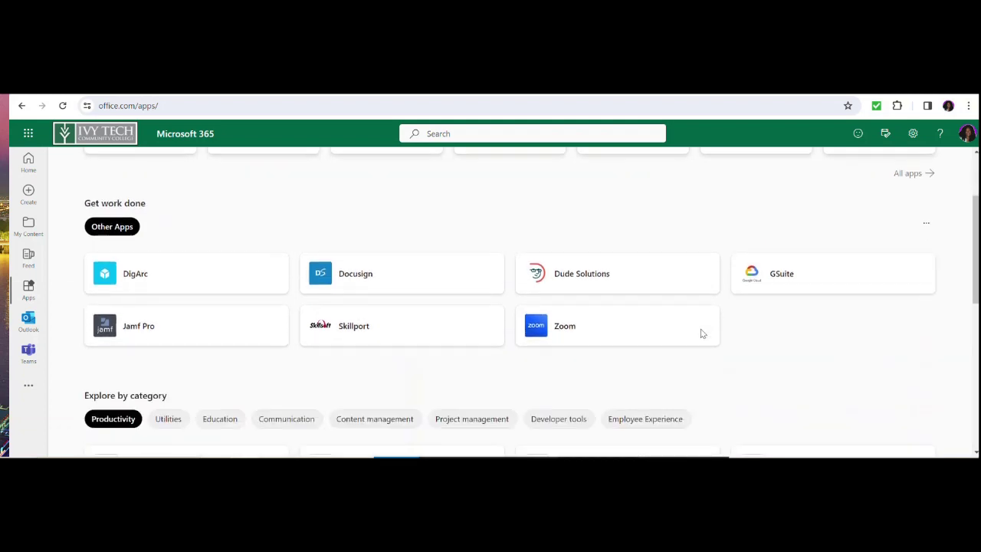
{"action": "scroll", "coordinate": [700, 333], "scroll_direction": "down", "scroll_amount": 1}
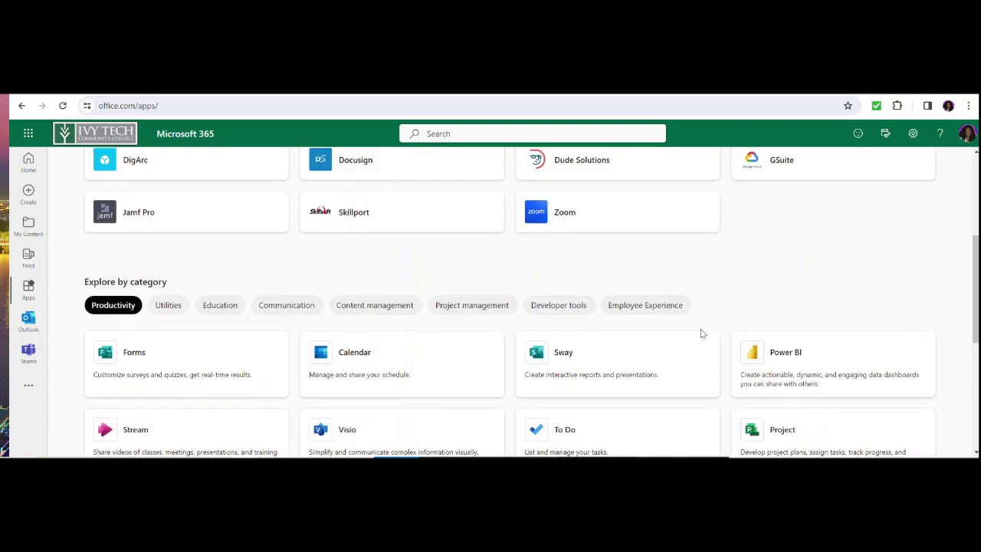
{"action": "scroll", "coordinate": [701, 333], "scroll_direction": "down", "scroll_amount": 1}
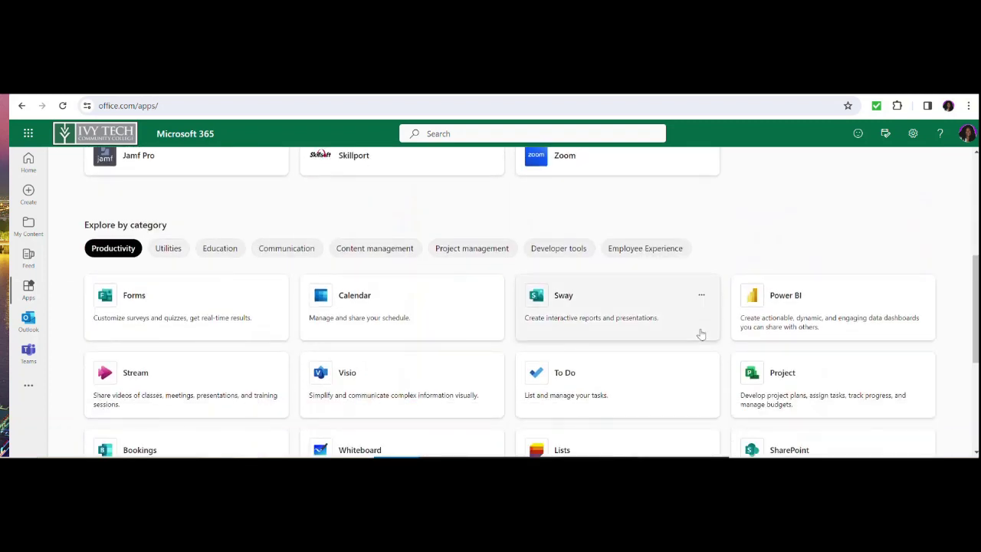
{"action": "scroll", "coordinate": [700, 333], "scroll_direction": "down", "scroll_amount": 1}
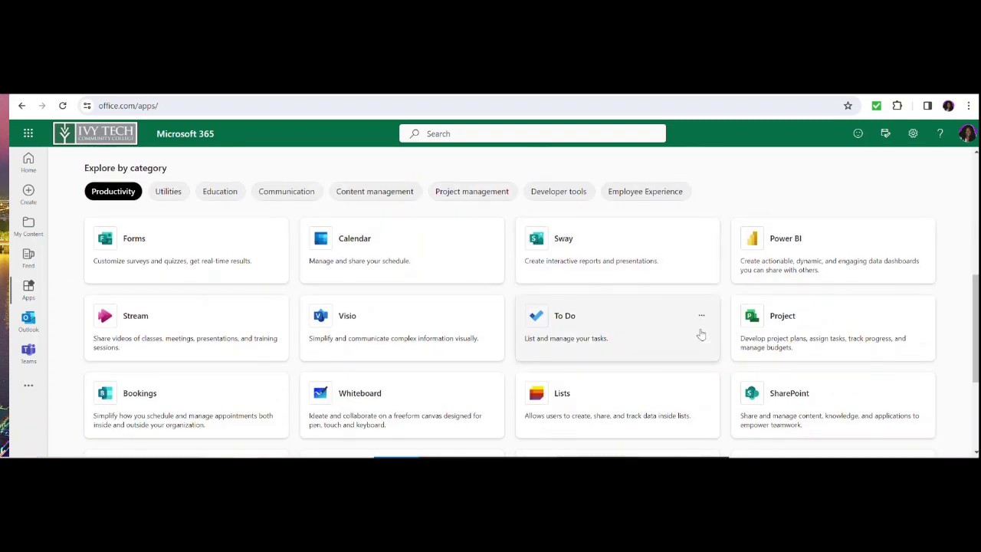
{"action": "scroll", "coordinate": [701, 333], "scroll_direction": "down", "scroll_amount": 1}
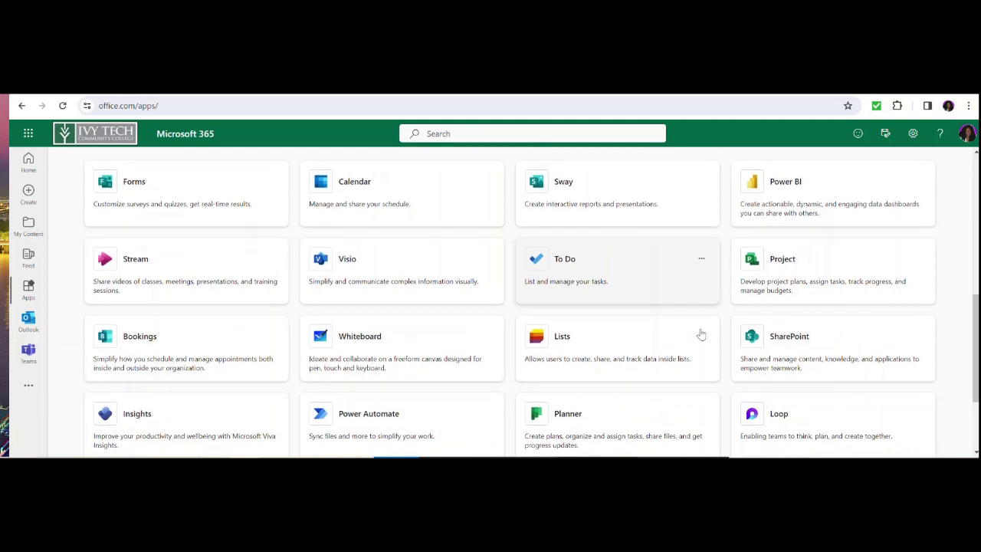
{"action": "scroll", "coordinate": [700, 333], "scroll_direction": "down", "scroll_amount": 1}
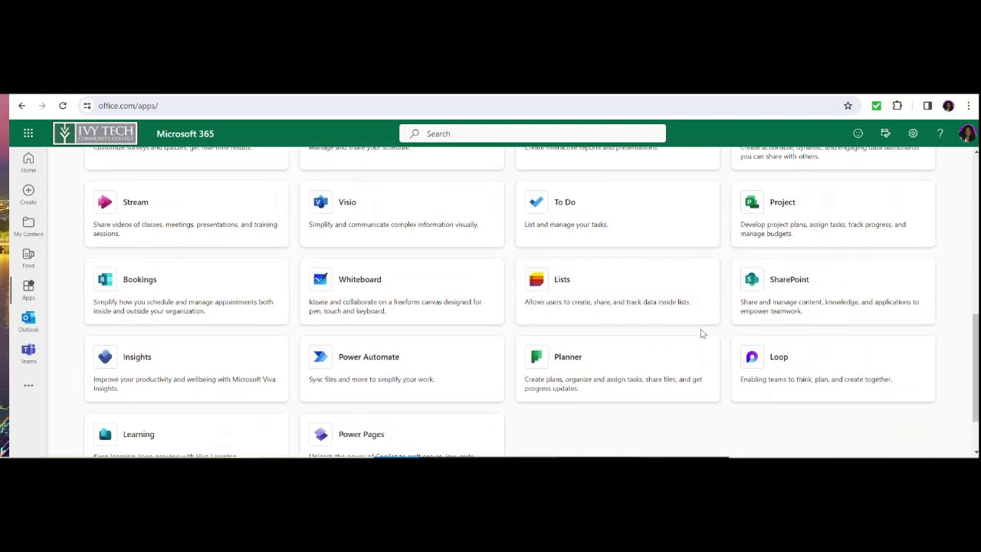
{"action": "scroll", "coordinate": [700, 334], "scroll_direction": "down", "scroll_amount": 1}
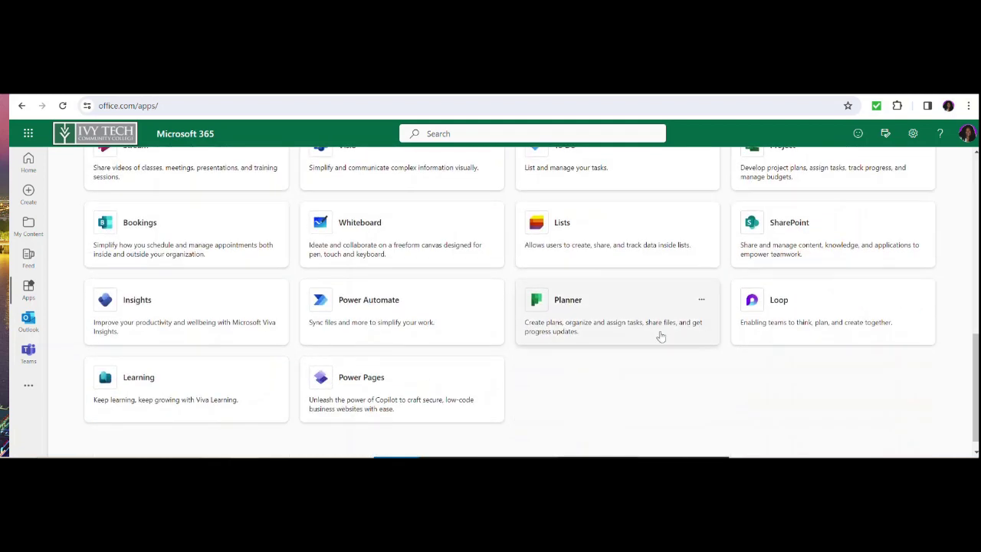
{"action": "left_click", "coordinate": [366, 307]}
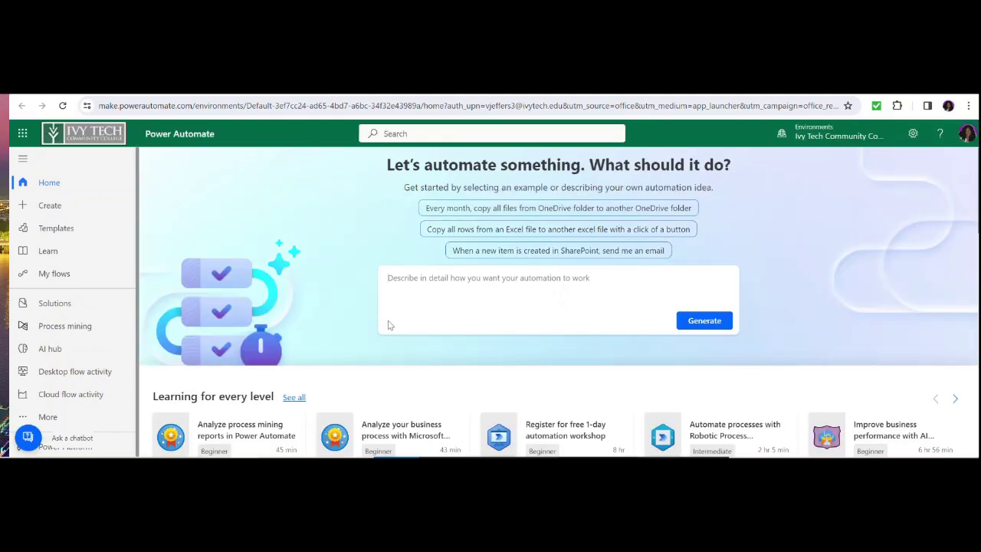
Create an instant cloud flow named ClassMailMerge that uses the "Manually trigger a flow" trigger
{"action": "left_click", "coordinate": [24, 207]}
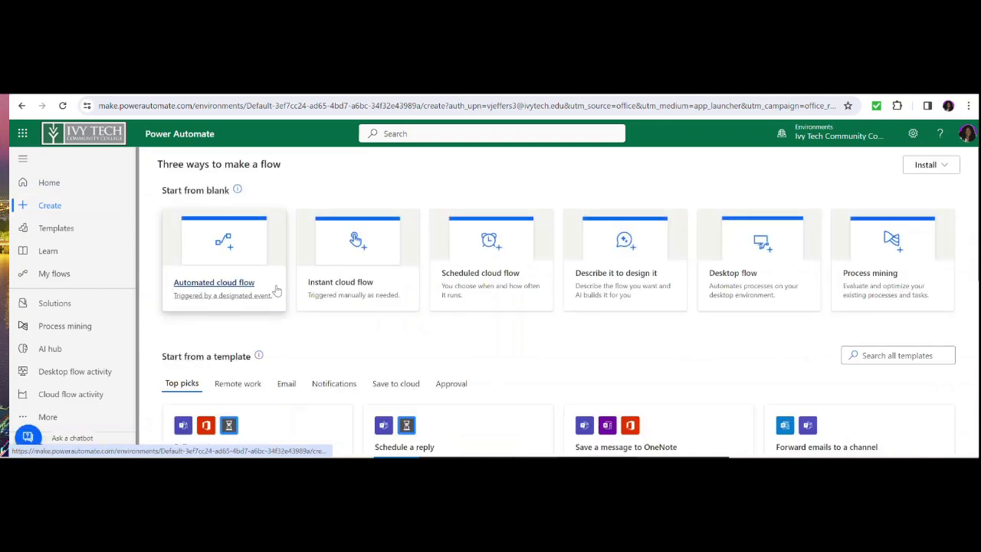
{"action": "left_click", "coordinate": [356, 287]}
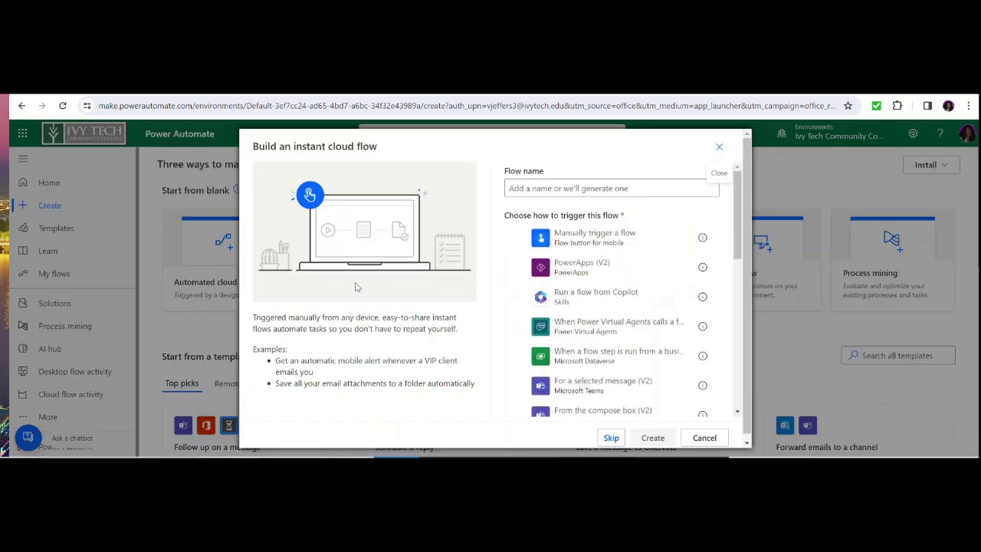
{"action": "left_click", "coordinate": [517, 188]}
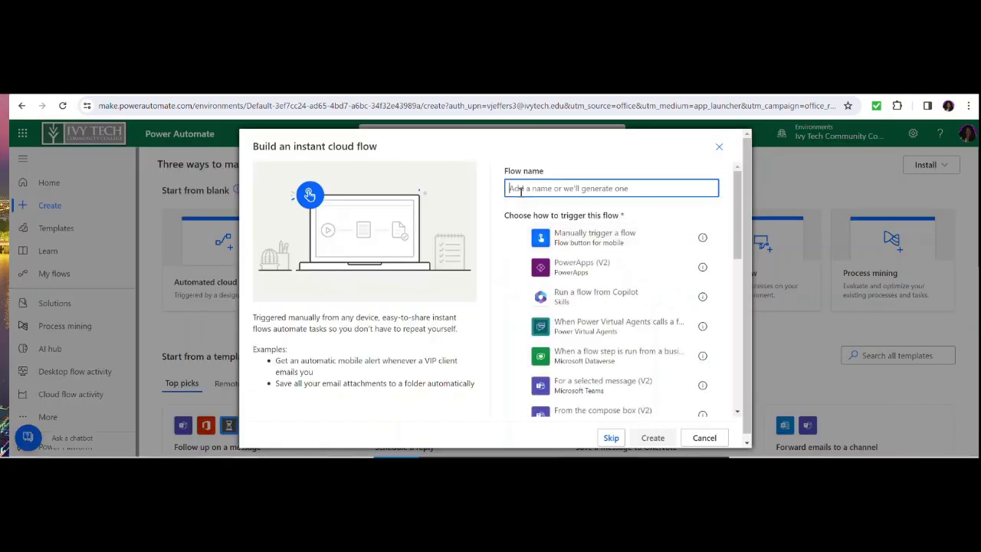
{"action": "type", "text": "Cla"}
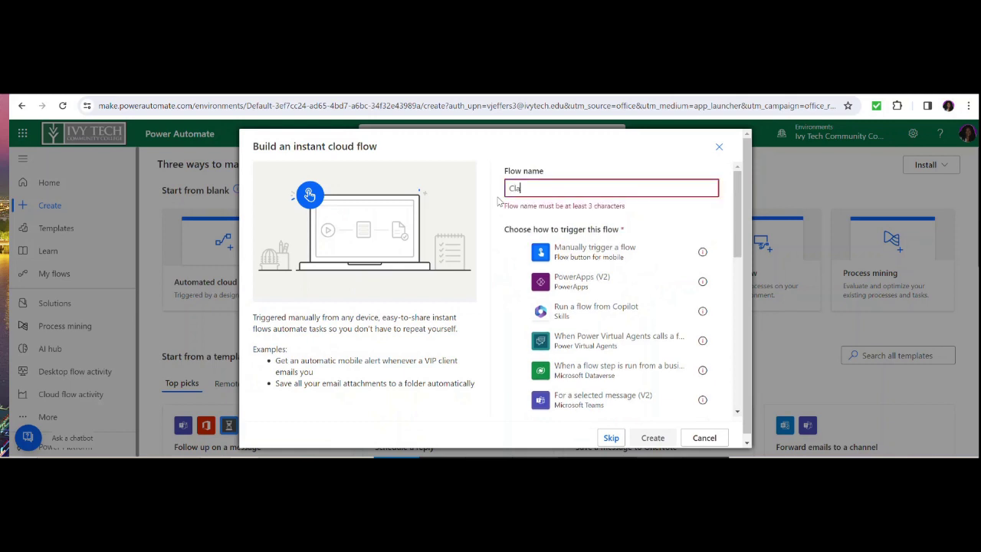
{"action": "type", "text": "ssM"}
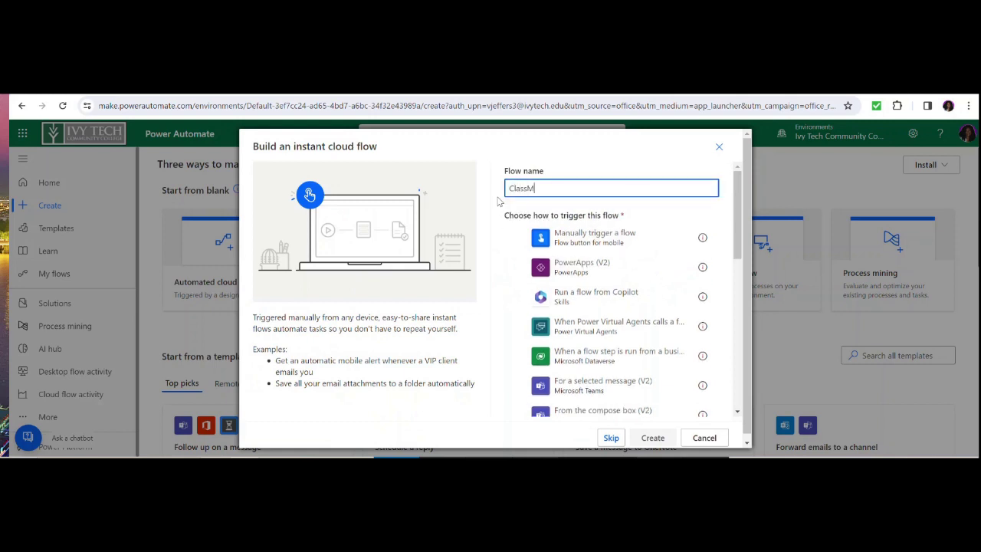
{"action": "type", "text": "ailMerger"}
{"action": "key", "text": "BackSpace"}
{"action": "key", "text": "BackSpace"}
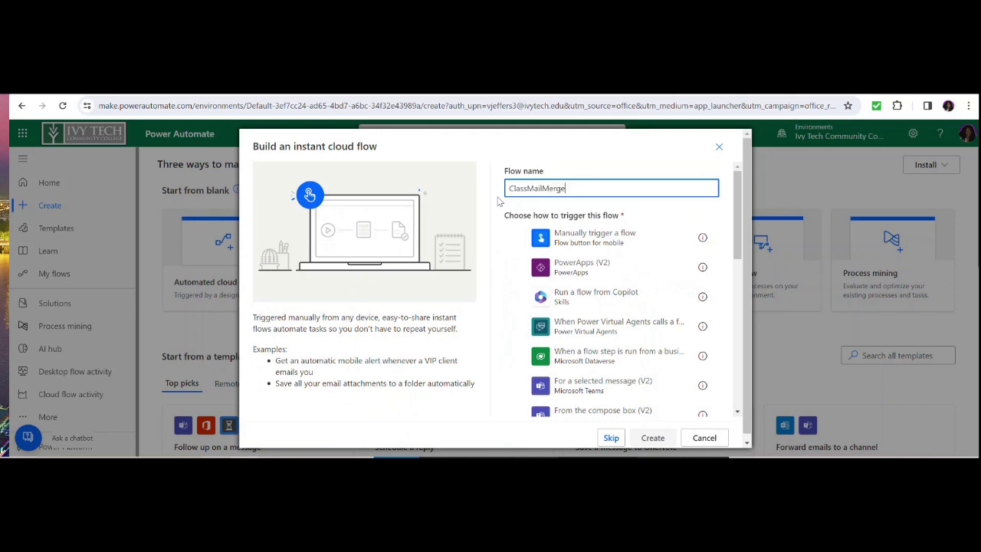
{"action": "left_click", "coordinate": [606, 241]}
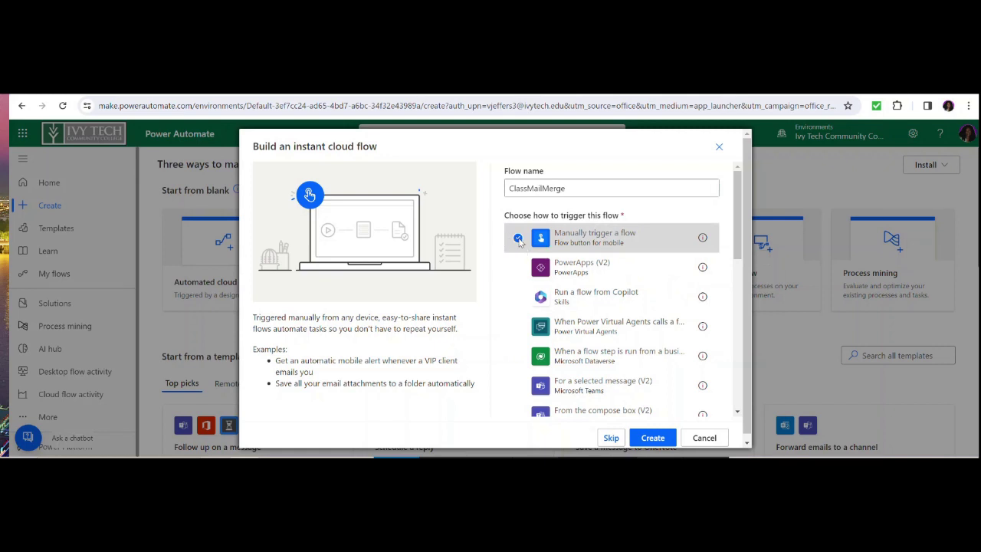
{"action": "left_click", "coordinate": [653, 438]}
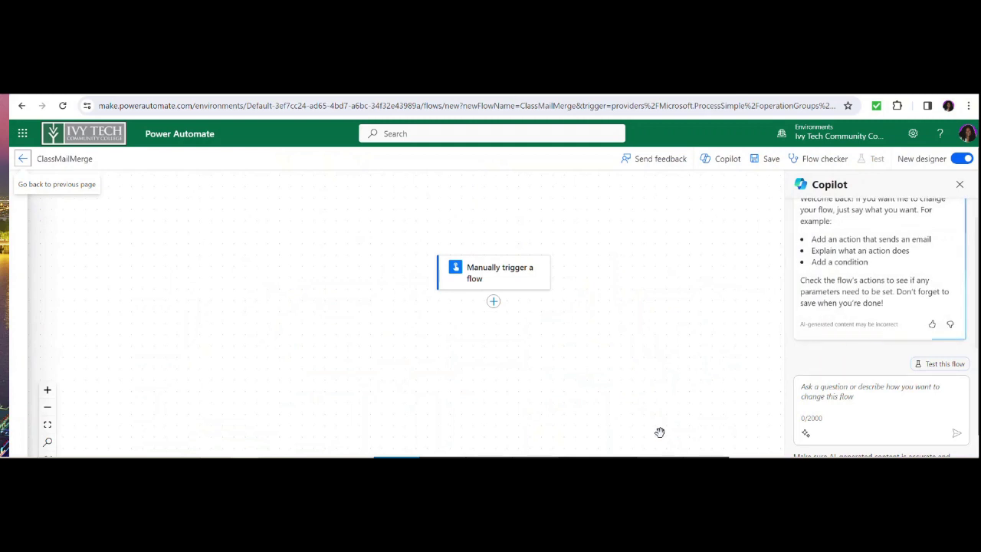
Add the Excel Online (Business) action "List rows present in a table" after the manual trigger
{"action": "left_click", "coordinate": [493, 302]}
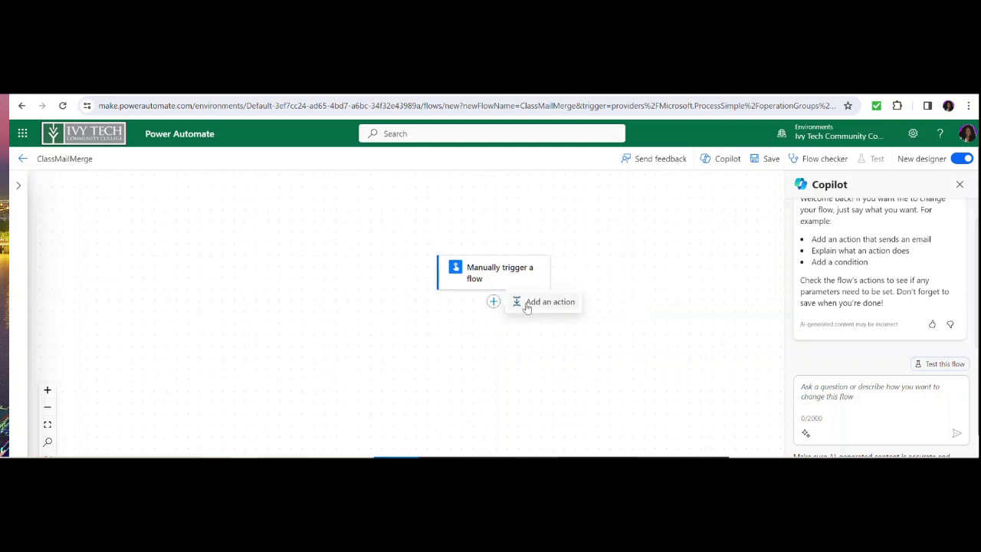
{"action": "left_click", "coordinate": [527, 305]}
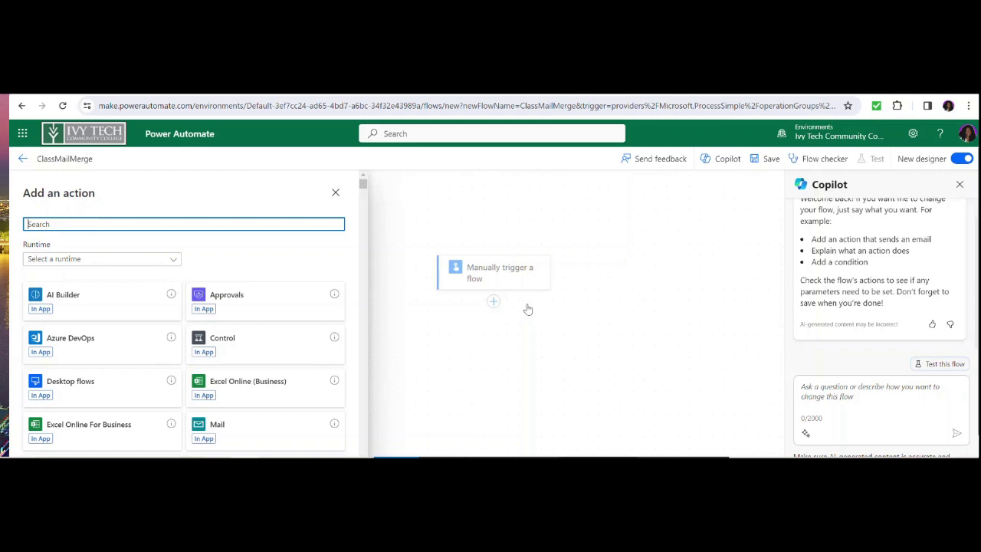
{"action": "left_click", "coordinate": [254, 387]}
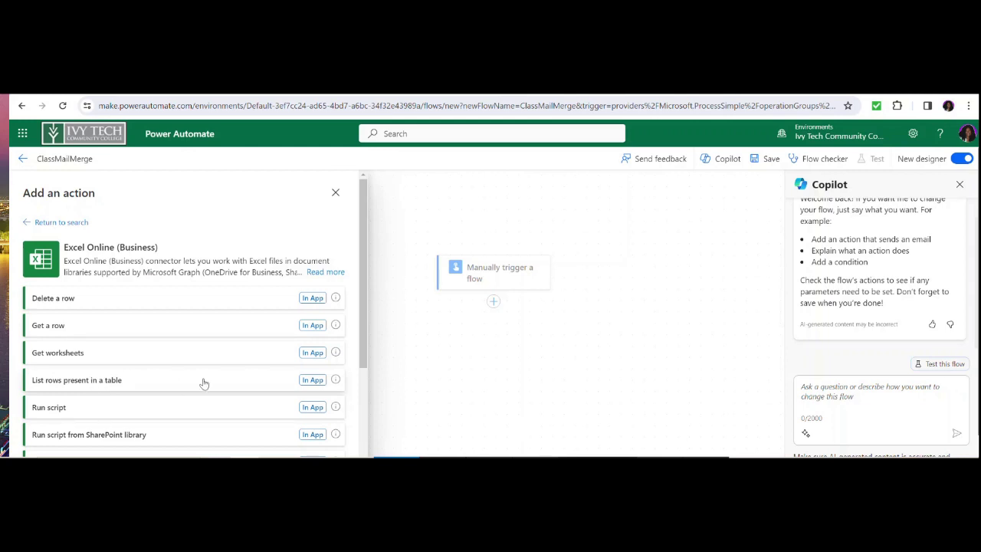
{"action": "left_click", "coordinate": [308, 380]}
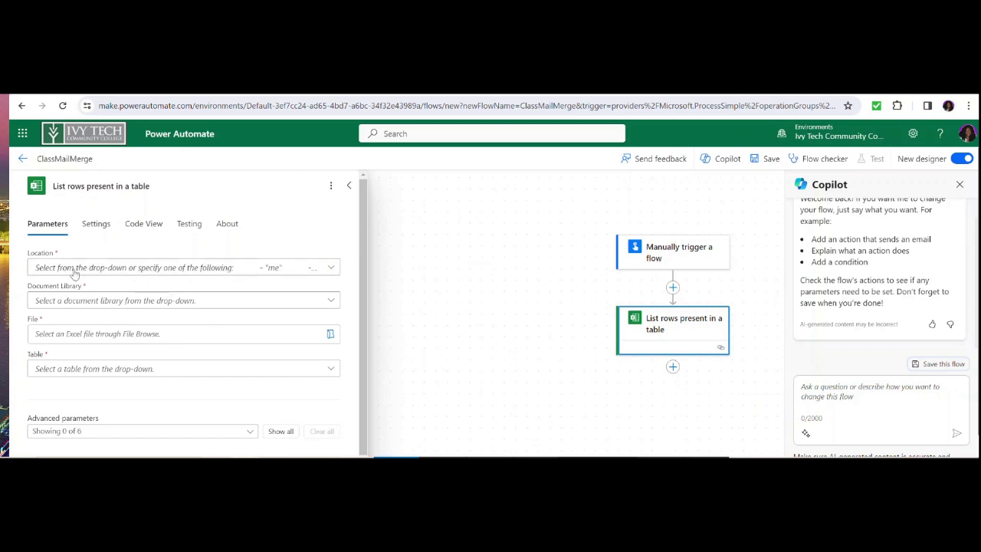
Set the list-rows action's location to OneDrive for Business and its document library to OneDrive
{"action": "left_click", "coordinate": [331, 269]}
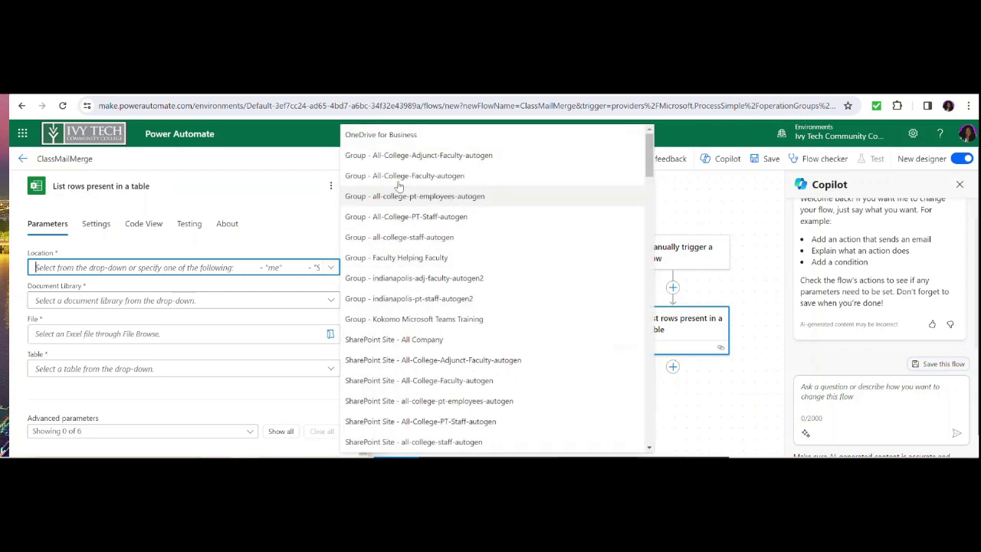
{"action": "left_click", "coordinate": [389, 138]}
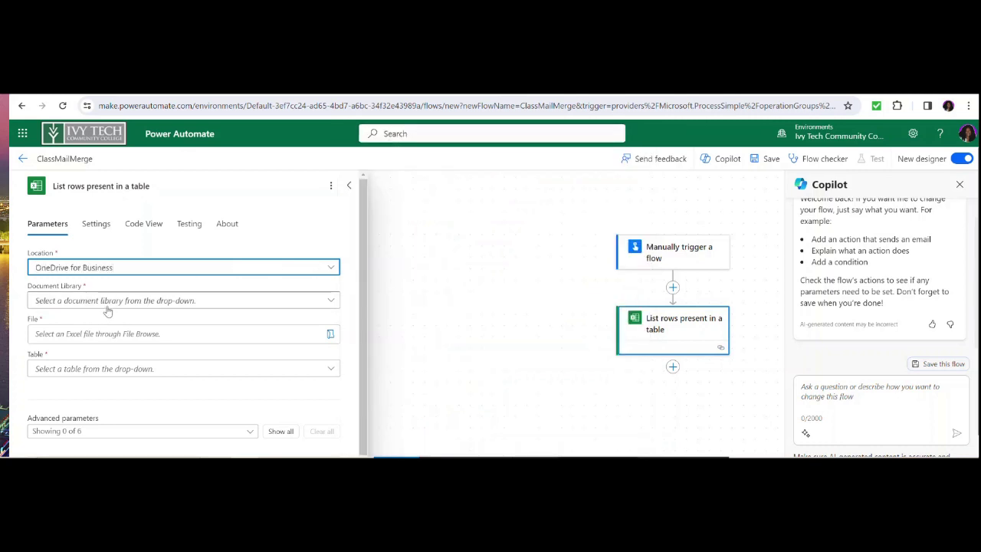
{"action": "left_click", "coordinate": [330, 302]}
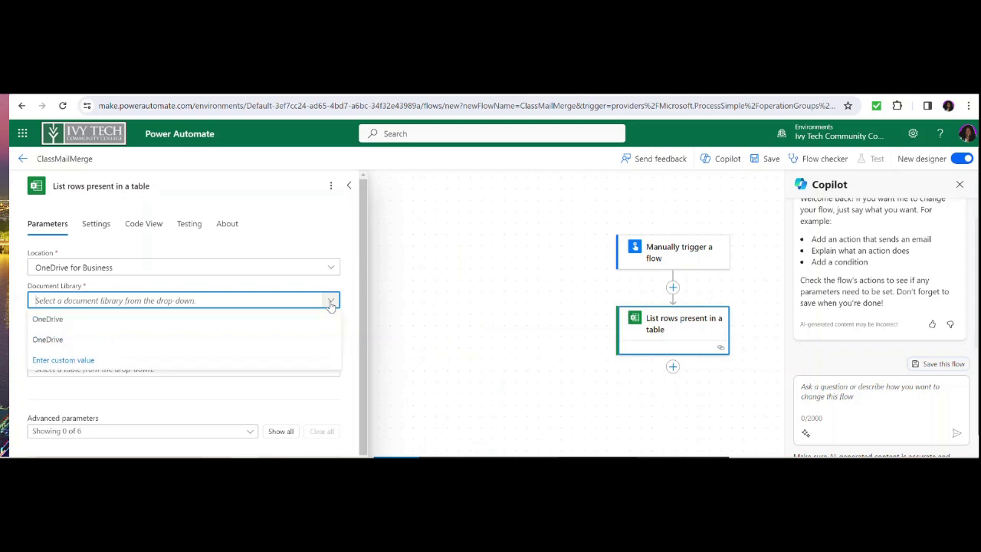
{"action": "left_click", "coordinate": [97, 343]}
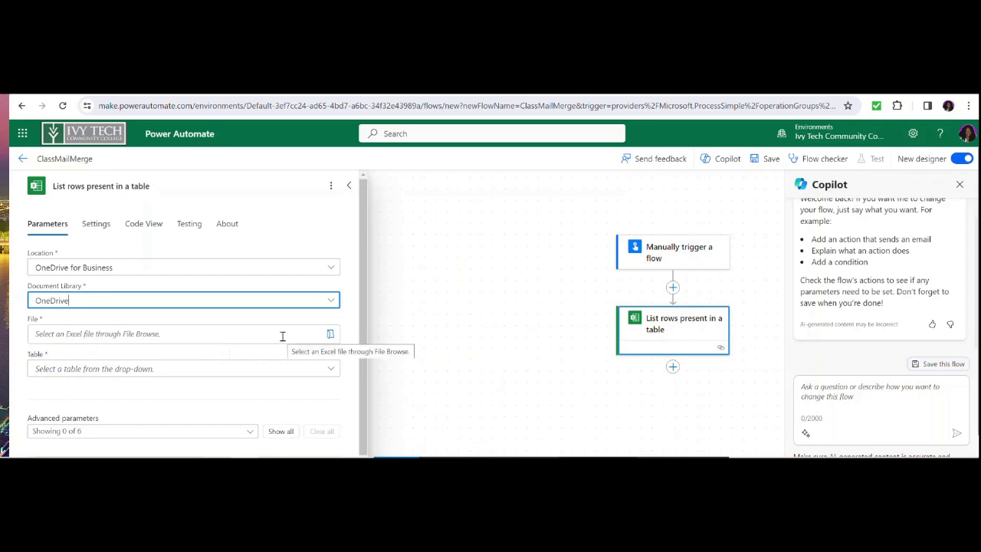
Choose ClassMailMerge.xlsx as the list-rows action's source file and Table1 as its table
{"action": "left_click", "coordinate": [329, 335]}
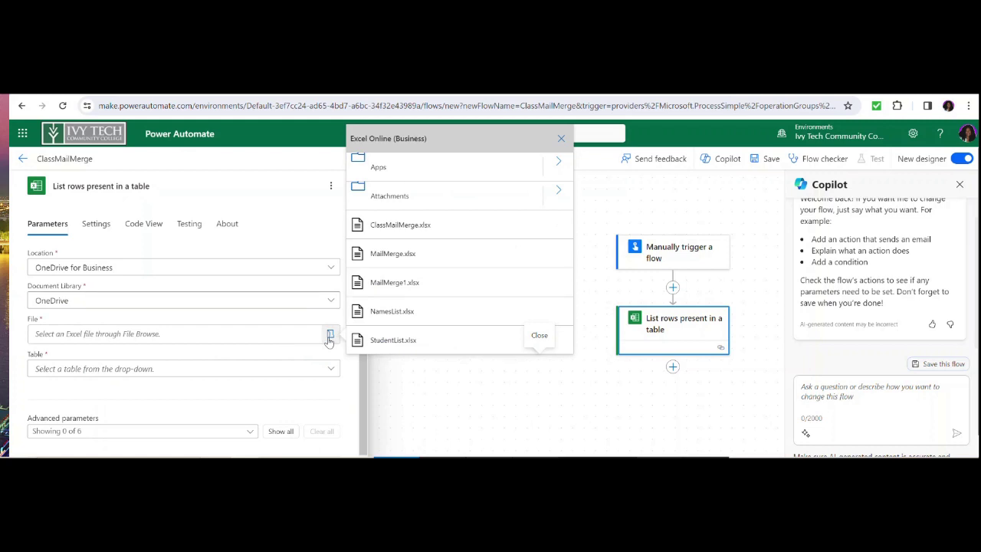
{"action": "left_click", "coordinate": [418, 230]}
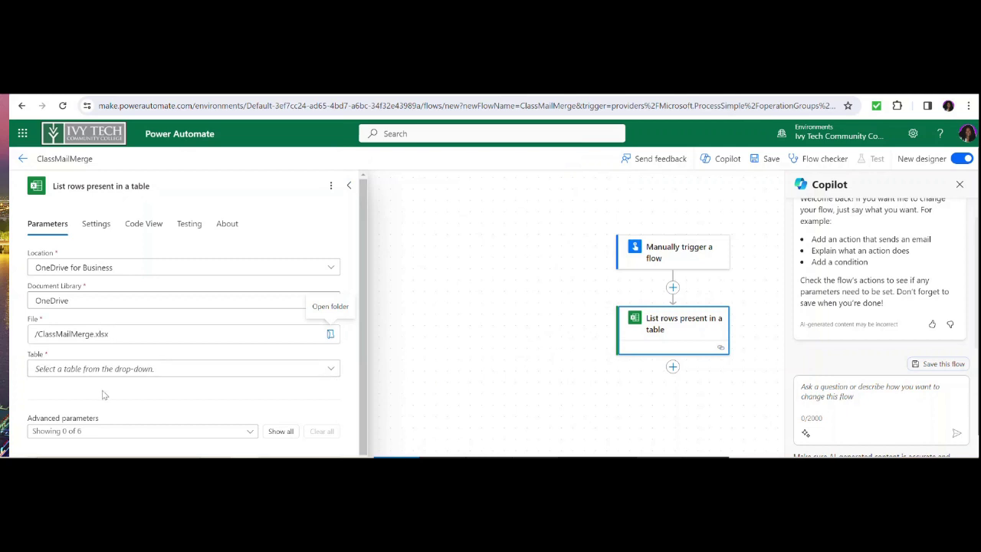
{"action": "left_click", "coordinate": [332, 371]}
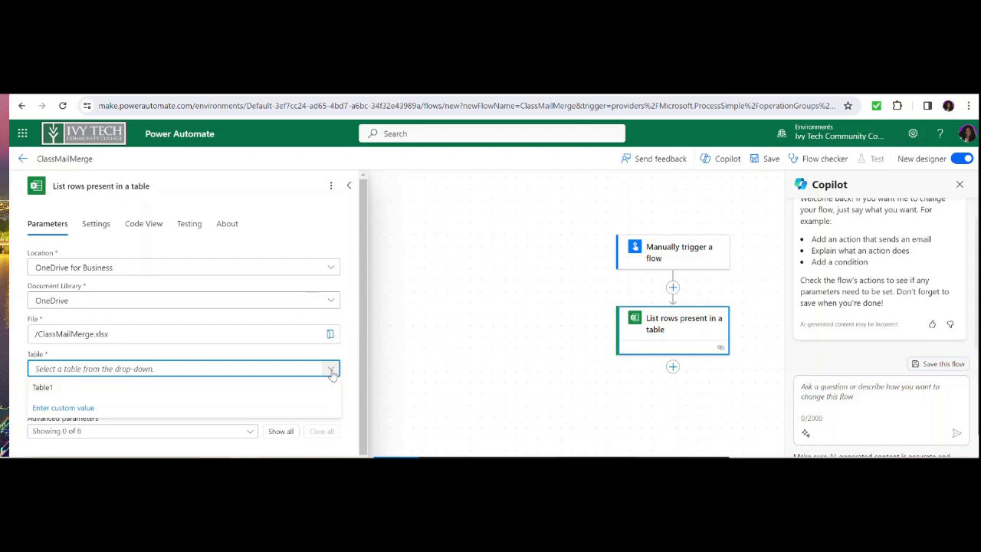
{"action": "left_click", "coordinate": [43, 387]}
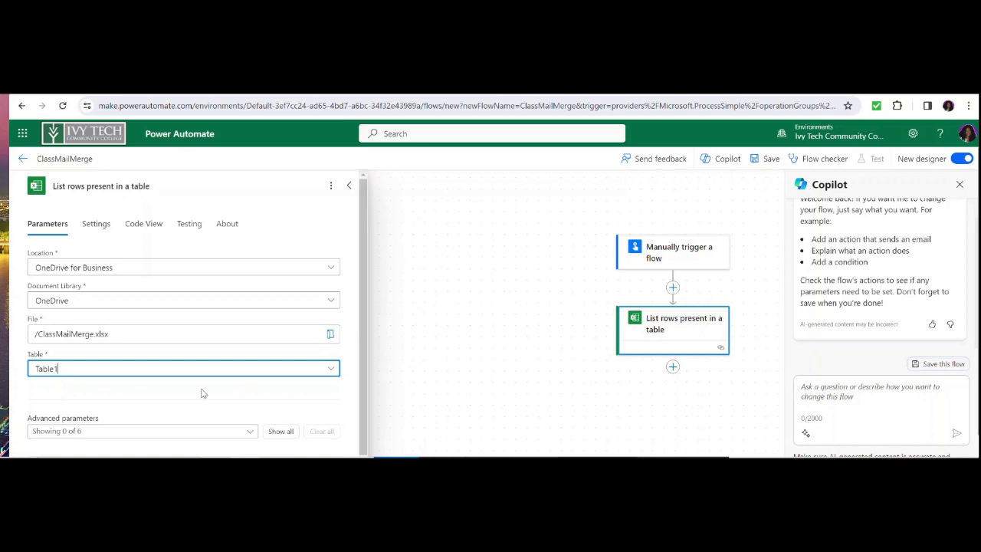
Add the Office 365 Outlook action "Send an email (V2)" after the list-rows action
{"action": "left_click", "coordinate": [673, 369]}
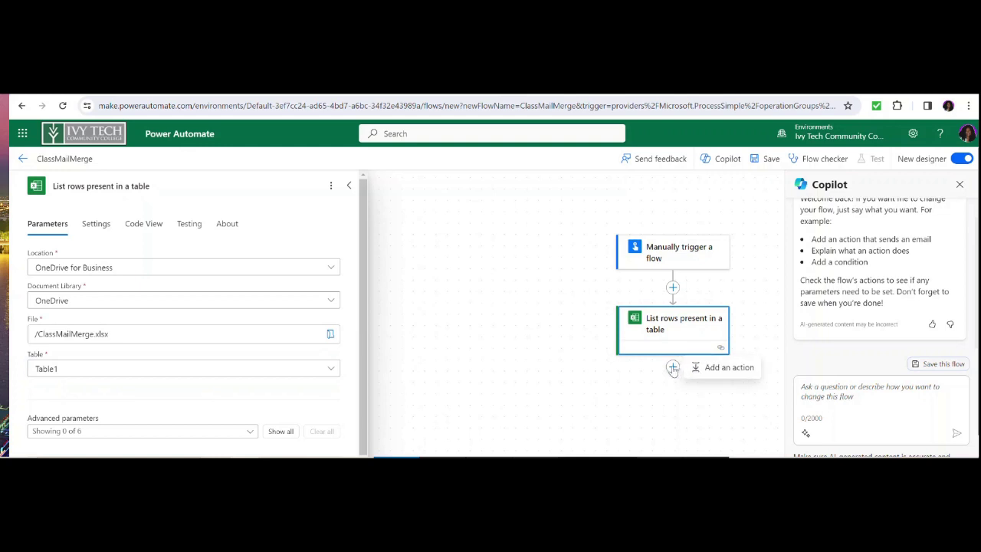
{"action": "left_click", "coordinate": [701, 371]}
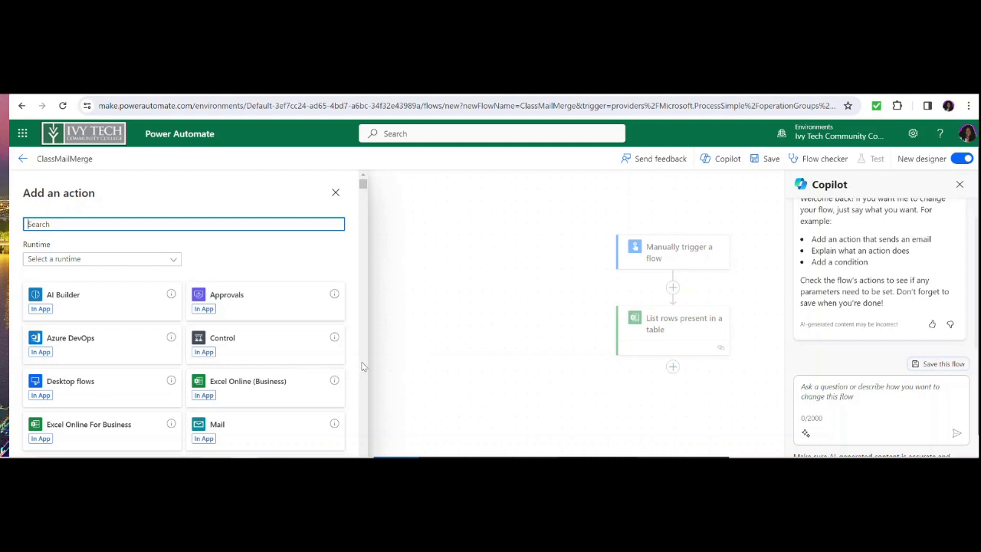
{"action": "scroll", "coordinate": [364, 367], "scroll_direction": "down", "scroll_amount": 2}
{"action": "scroll", "coordinate": [363, 367], "scroll_direction": "down", "scroll_amount": 3}
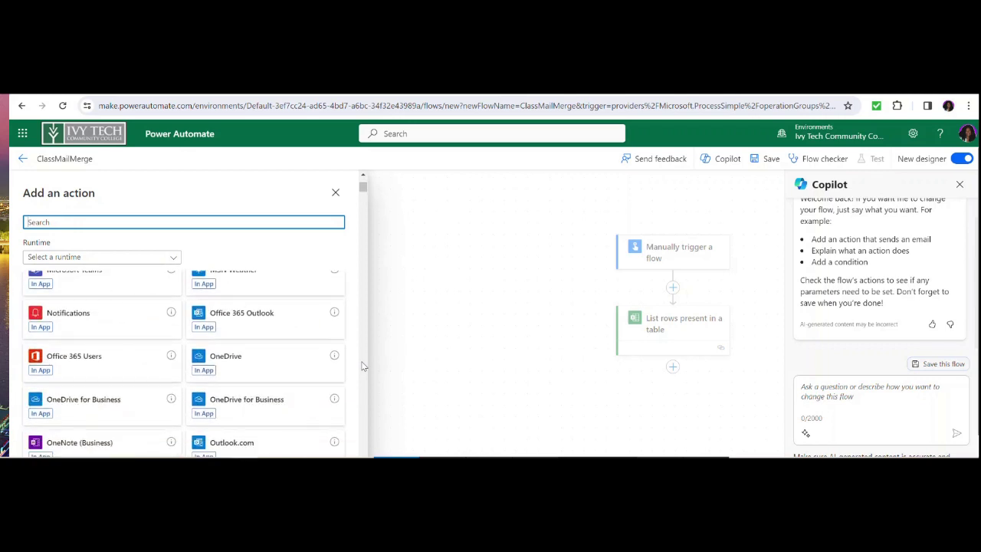
{"action": "left_click", "coordinate": [256, 317]}
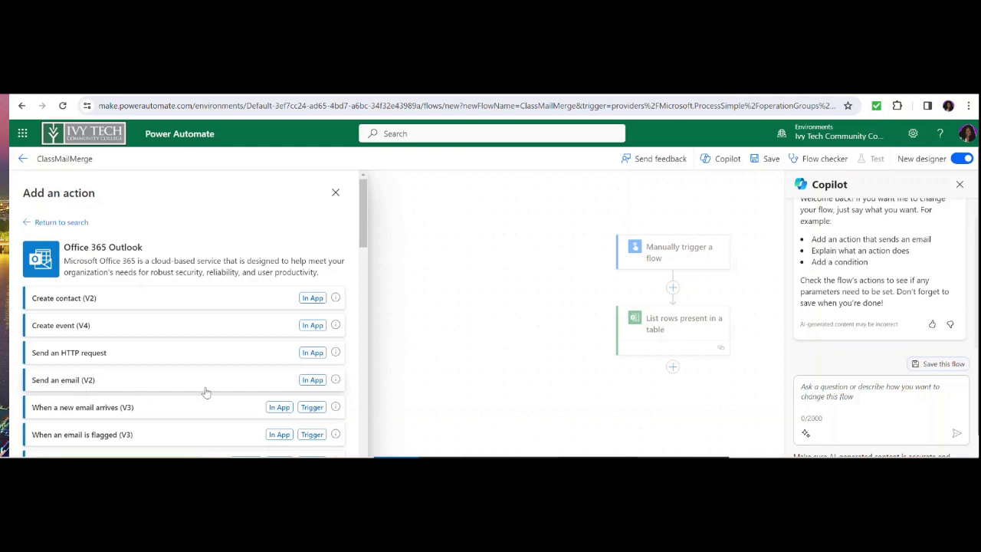
{"action": "left_click", "coordinate": [317, 381]}
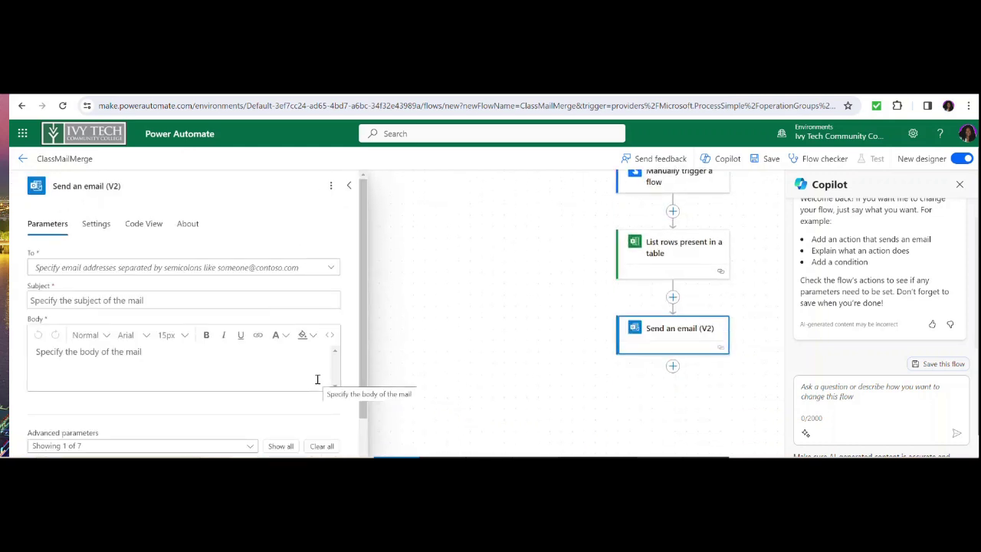
Paste the copied message script into the email body and add a "Hi" greeting line above it, separated by a blank line
{"action": "left_click", "coordinate": [61, 359]}
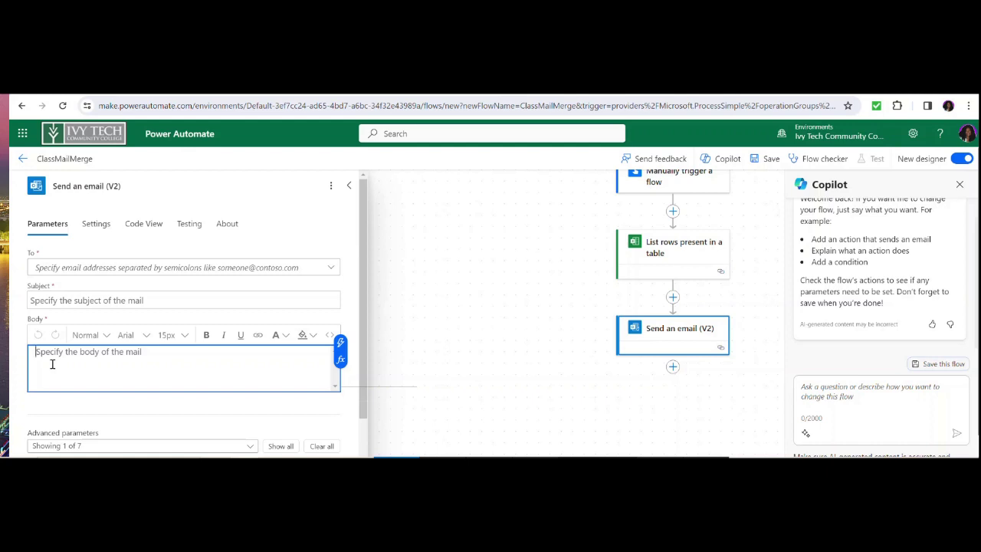
{"action": "type", "text": "Thank you for participating in the Microsoft Office and Basic Computer Skills Training. After every session, you can request a step-by-step video on any topic covered, which will be uploaded to our YouTube Channel for your convenience. We provide both in-class and virtual training sessions. The next in-class session is scheduled for [in-class date], and the next virtual session will be on [virtual date]. If you have any questions or need assistance, don't hesitate to contact me directly.  Regards,  Valerie Jeffers"}
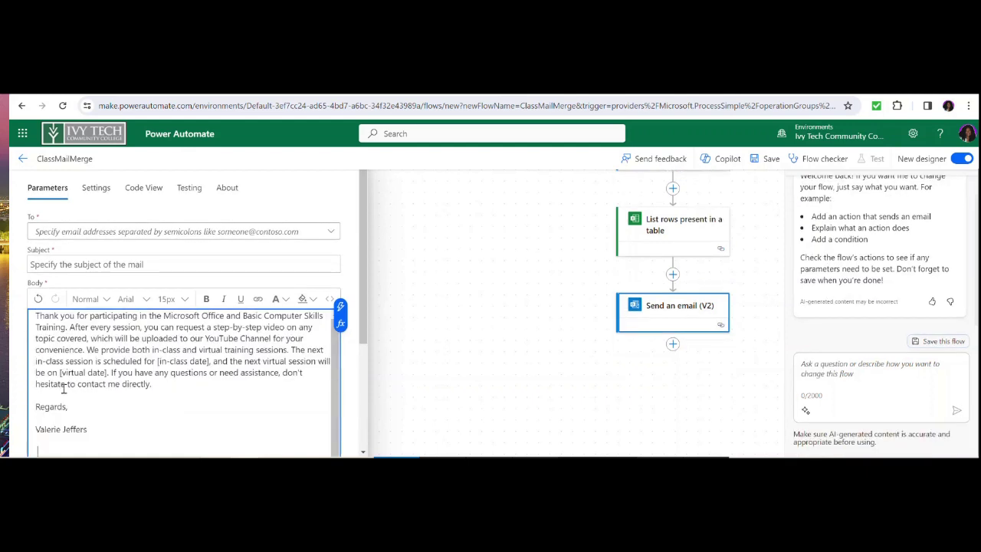
{"action": "scroll", "coordinate": [42, 344], "scroll_direction": "up", "scroll_amount": 1}
{"action": "scroll", "coordinate": [77, 390], "scroll_direction": "up", "scroll_amount": 1}
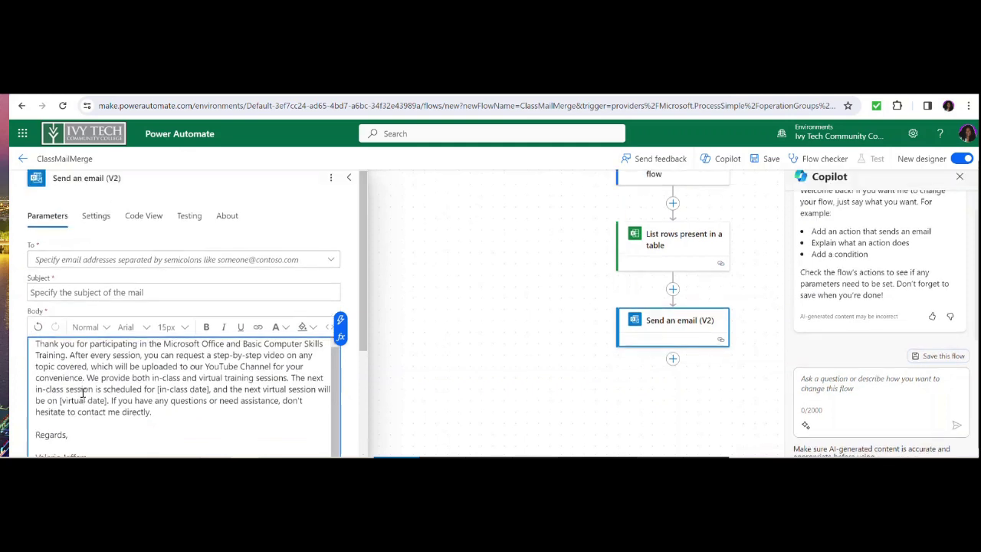
{"action": "left_click", "coordinate": [34, 353]}
{"action": "key", "text": "Return"}
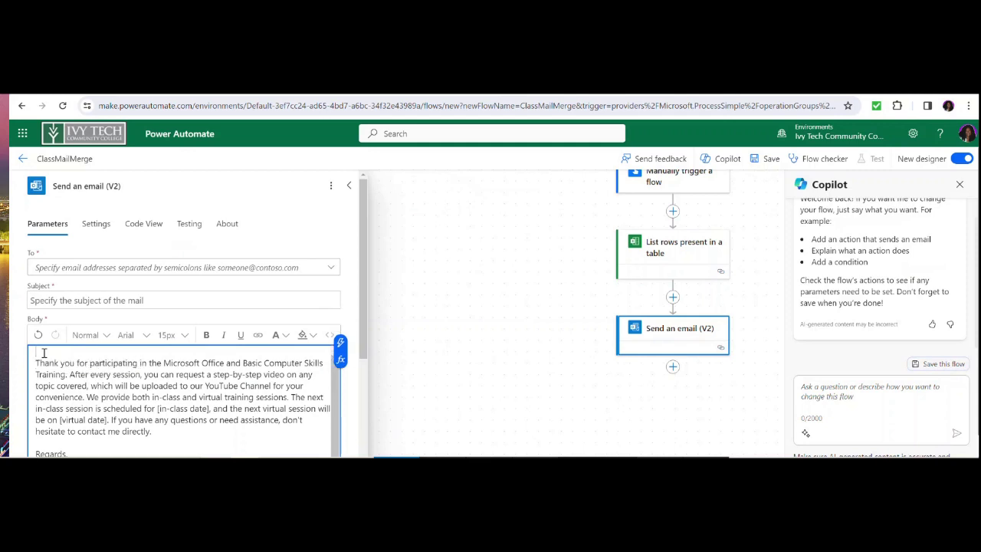
{"action": "key", "text": "Return"}
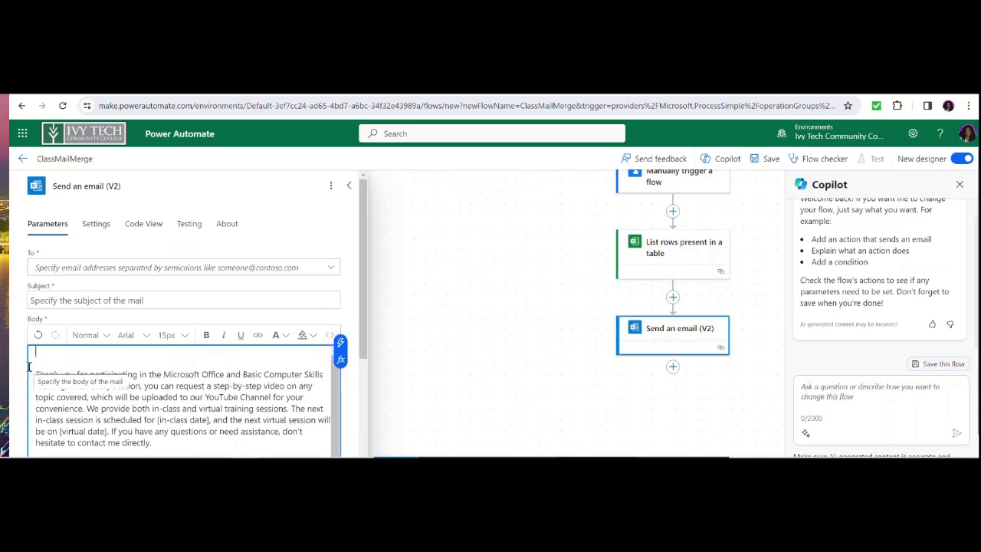
{"action": "type", "text": "Hi"}
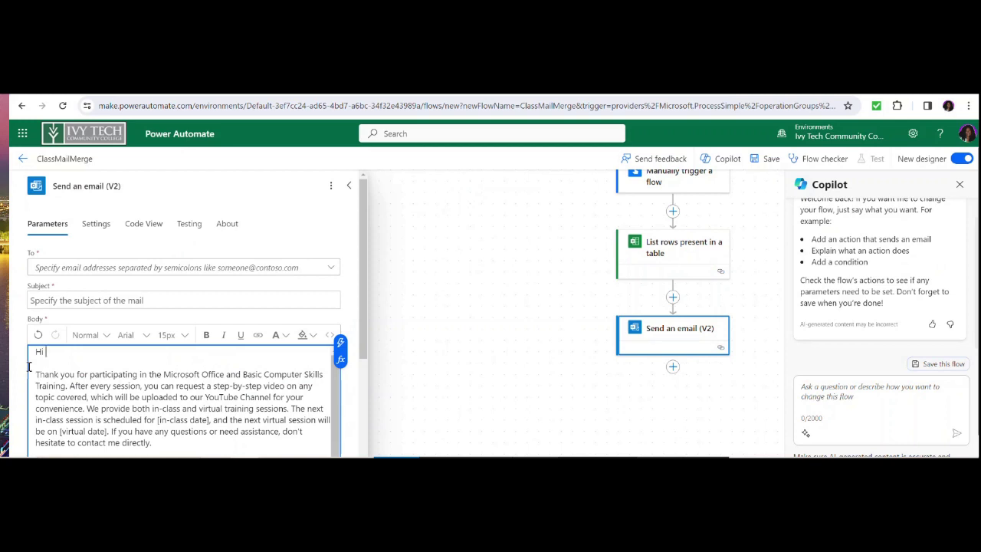
Set the email's subject to "Upcoming Microsoft Office and Basic Computer Skills Training"
{"action": "left_click", "coordinate": [46, 305]}
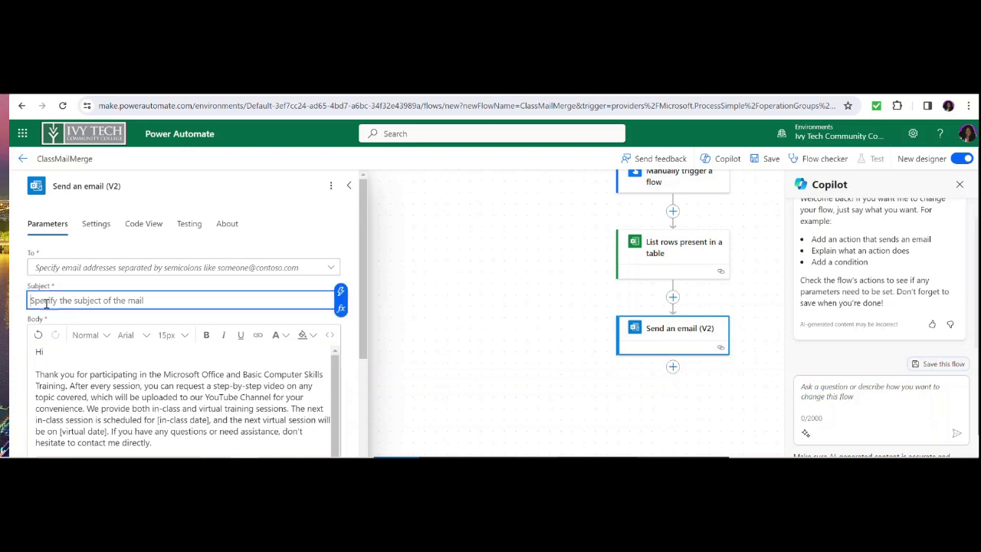
{"action": "type", "text": "U"}
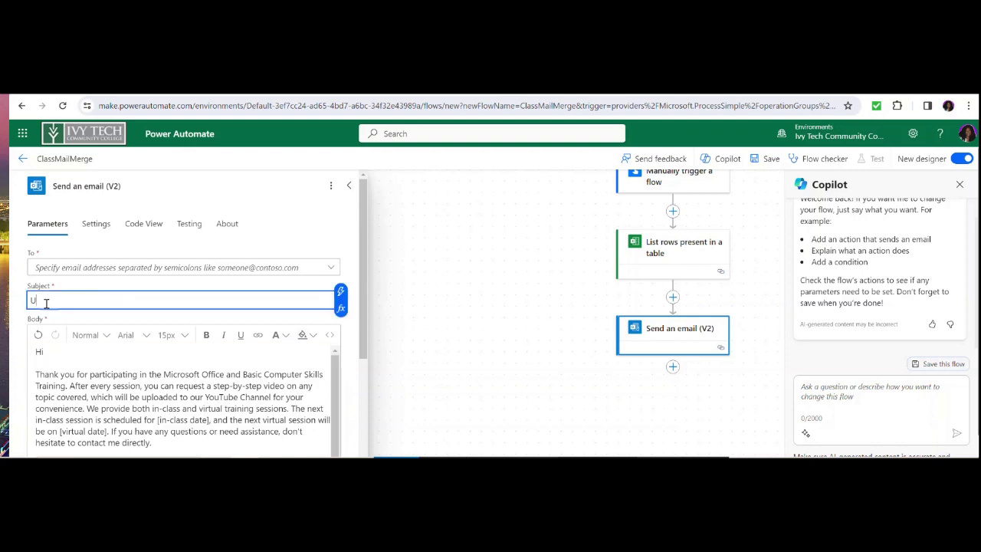
{"action": "type", "text": "pcoming Micr"}
{"action": "type", "text": "osoft Off"}
{"action": "type", "text": "iuc"}
{"action": "key", "text": "BackSpace"}
{"action": "key", "text": "BackSpace"}
{"action": "type", "text": "ce and Basic "}
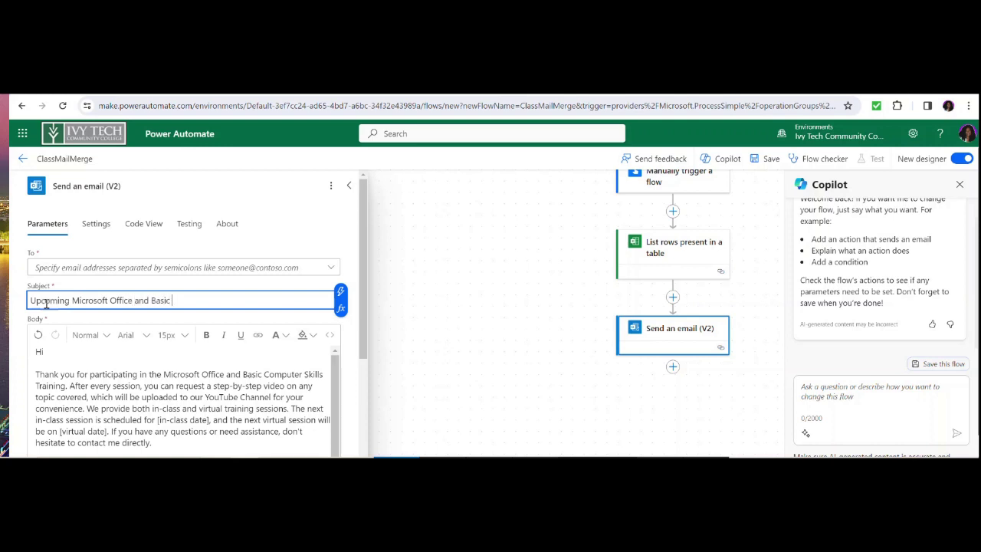
{"action": "type", "text": "Computer Skills Training"}
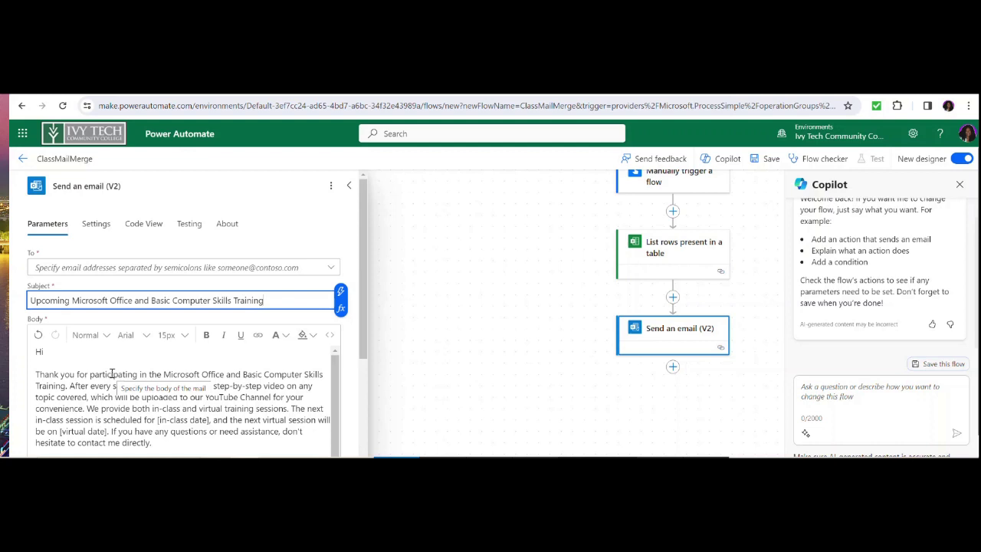
Fill the email's recipient field with the E-mail Address dynamic value from the list-rows action, entered as a custom value
{"action": "left_click", "coordinate": [68, 270]}
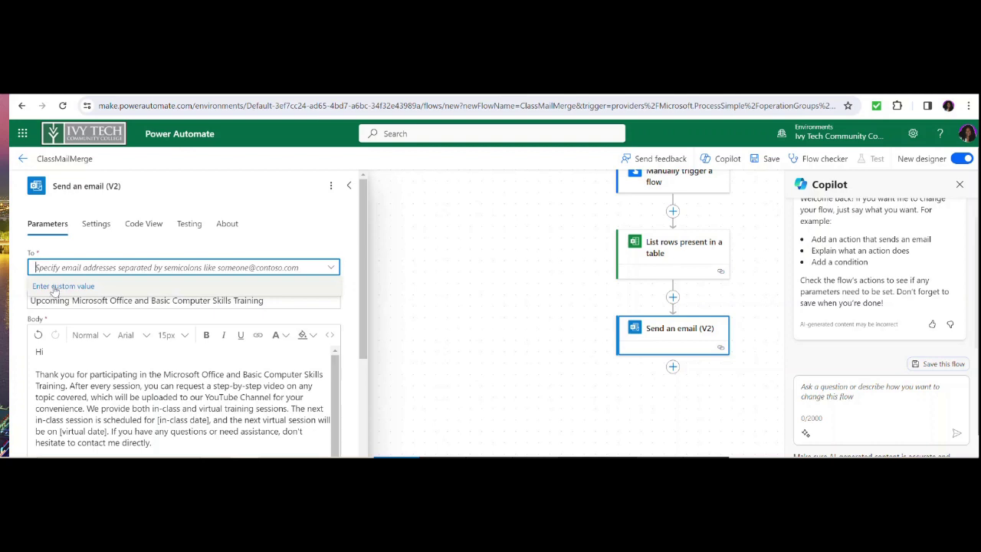
{"action": "left_click", "coordinate": [56, 287]}
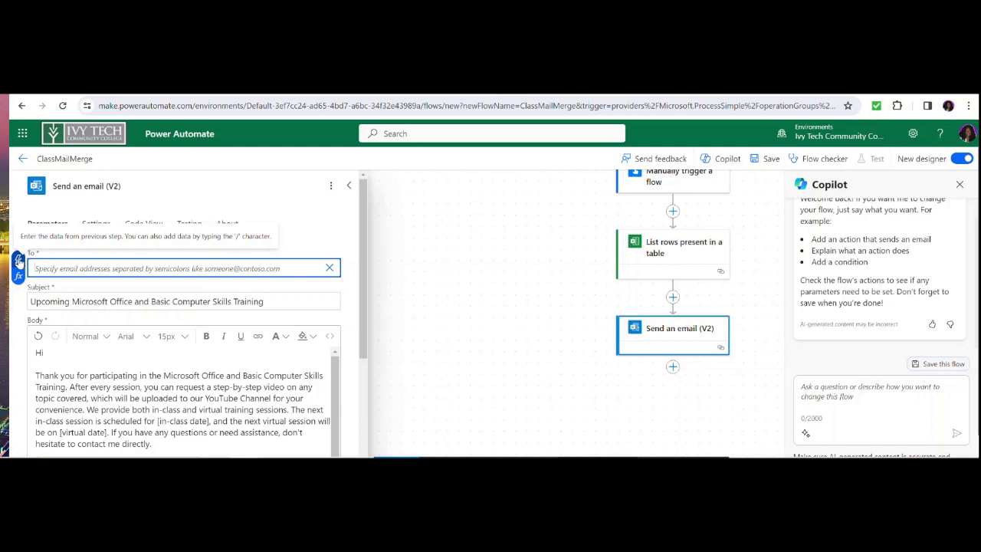
{"action": "left_click", "coordinate": [19, 260]}
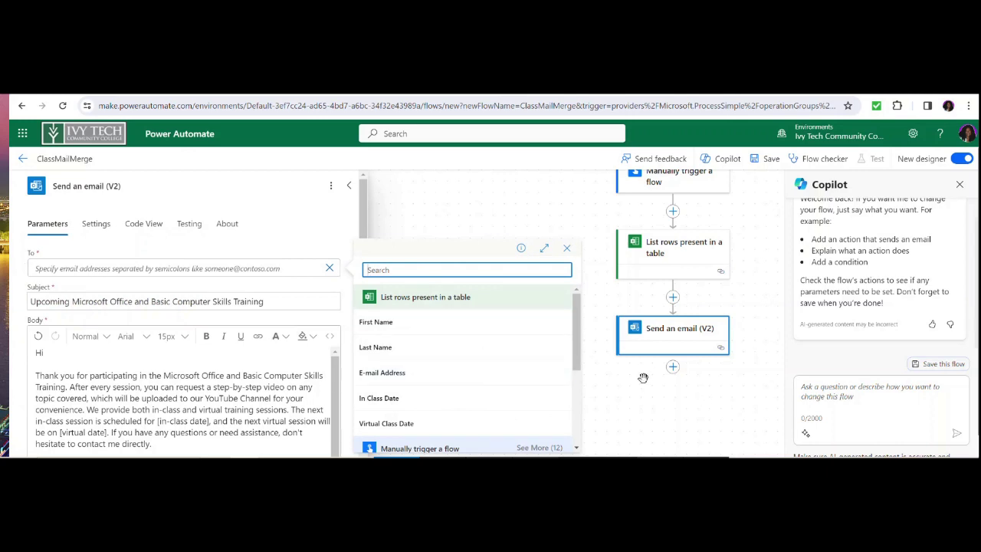
{"action": "left_click", "coordinate": [403, 378]}
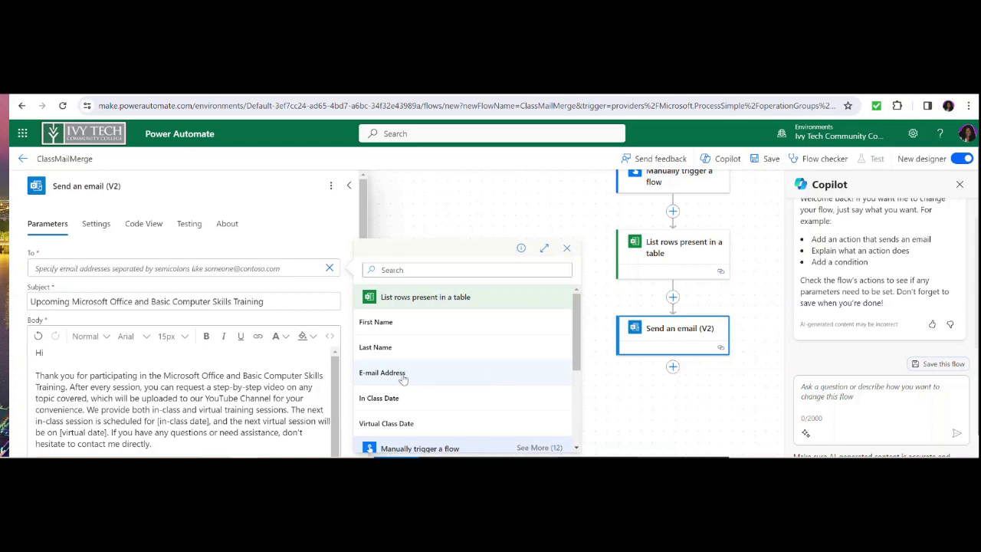
{"action": "left_click", "coordinate": [403, 378]}
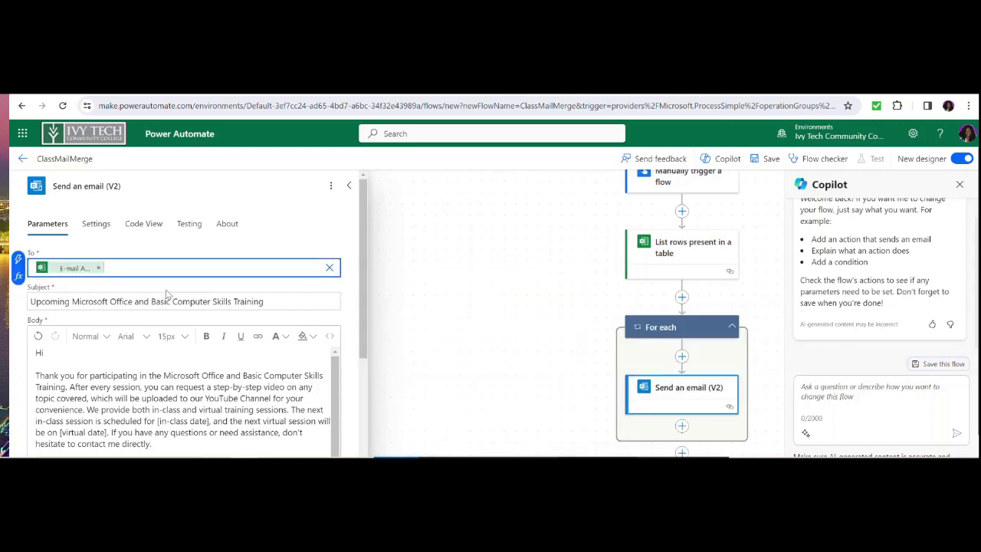
Insert the First Name dynamic value after "Hi" in the email body and follow it with a comma
{"action": "left_click", "coordinate": [54, 354]}
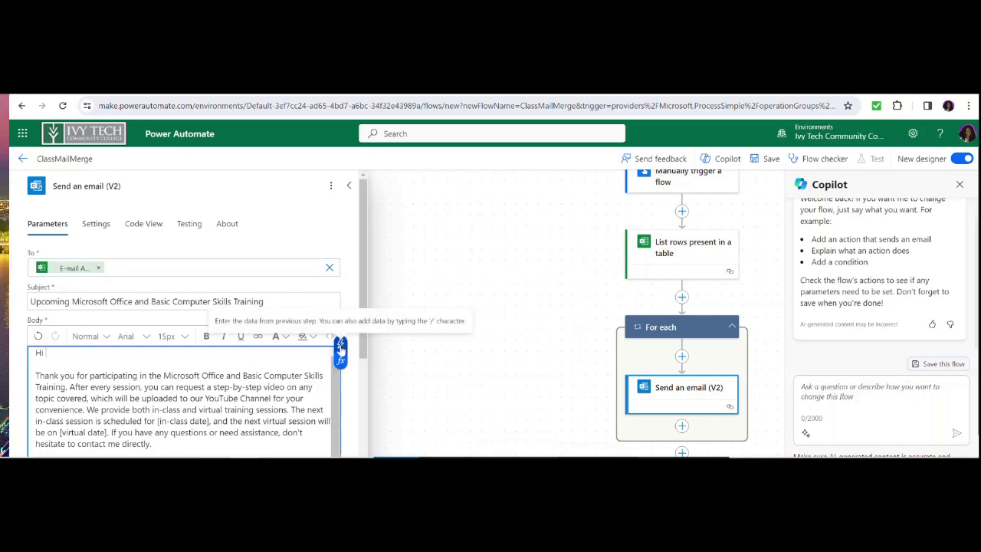
{"action": "left_click", "coordinate": [340, 350]}
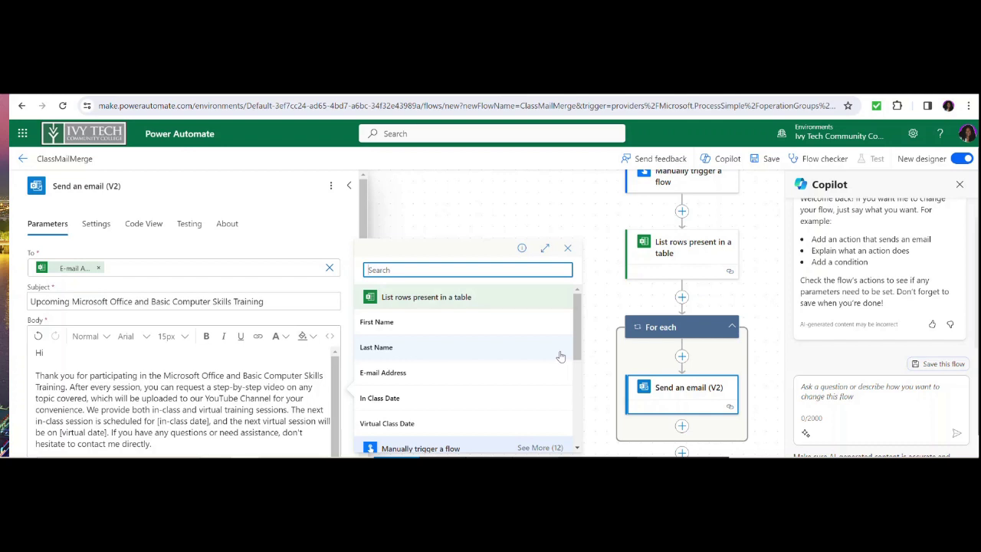
{"action": "left_click", "coordinate": [390, 323]}
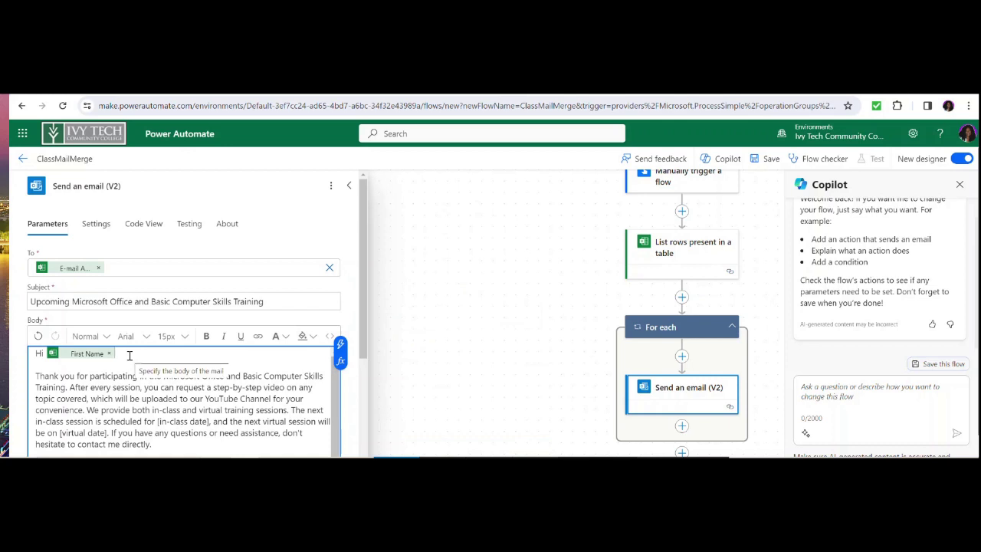
{"action": "type", "text": ","}
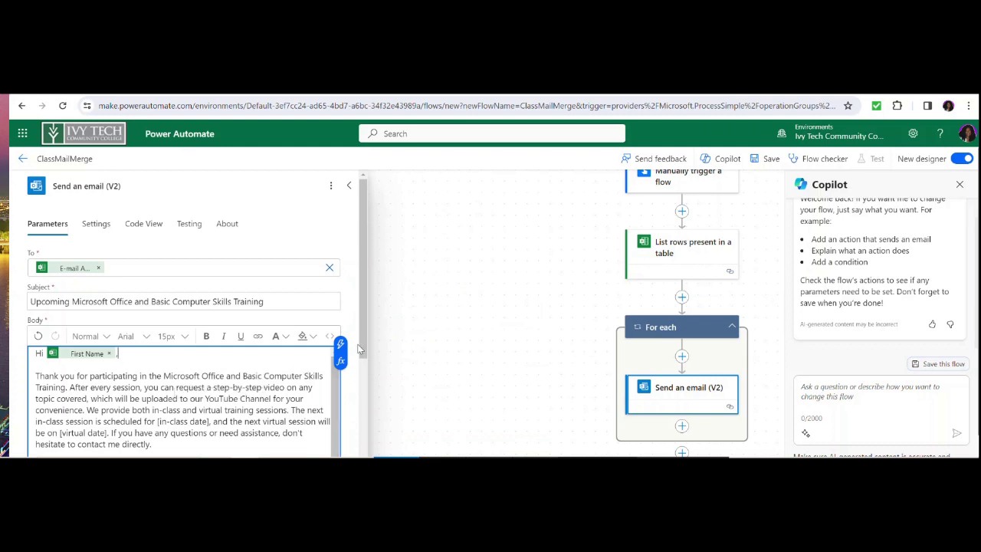
Replace the [in-class date] placeholder in the email body with the In Class Date dynamic value
{"action": "left_click_drag", "start_coordinate": [363, 355], "coordinate": [362, 389]}
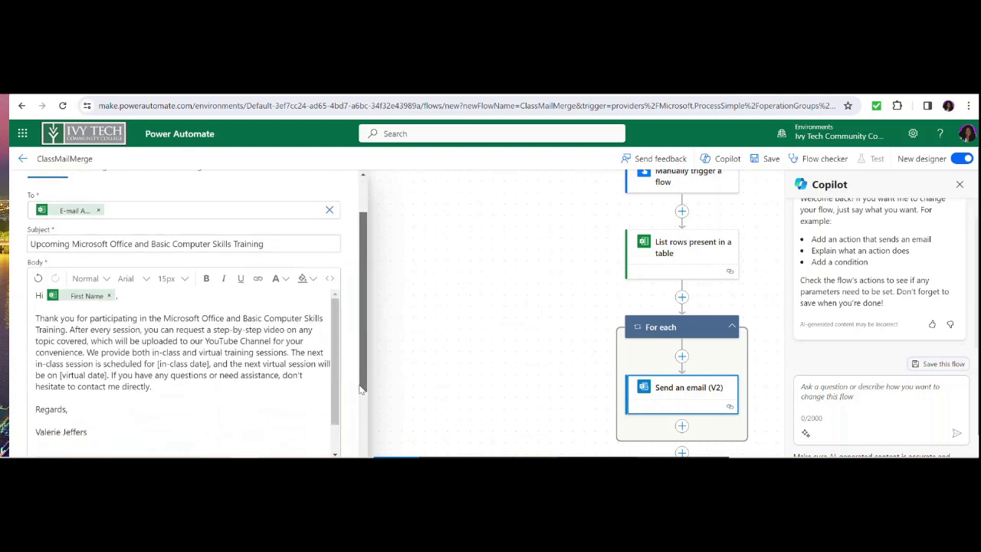
{"action": "left_click", "coordinate": [158, 364]}
{"action": "left_click_drag", "start_coordinate": [158, 364], "coordinate": [210, 366]}
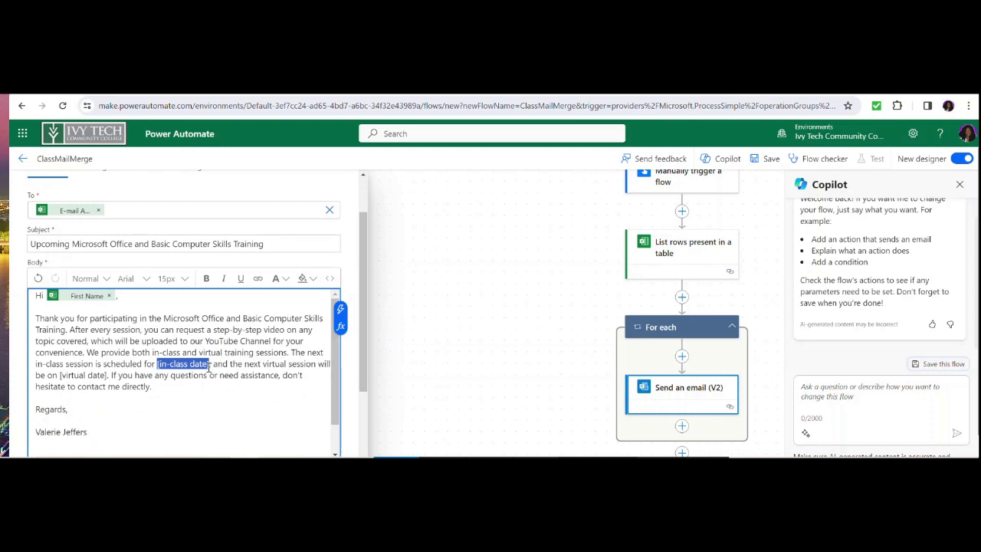
{"action": "left_click", "coordinate": [341, 311]}
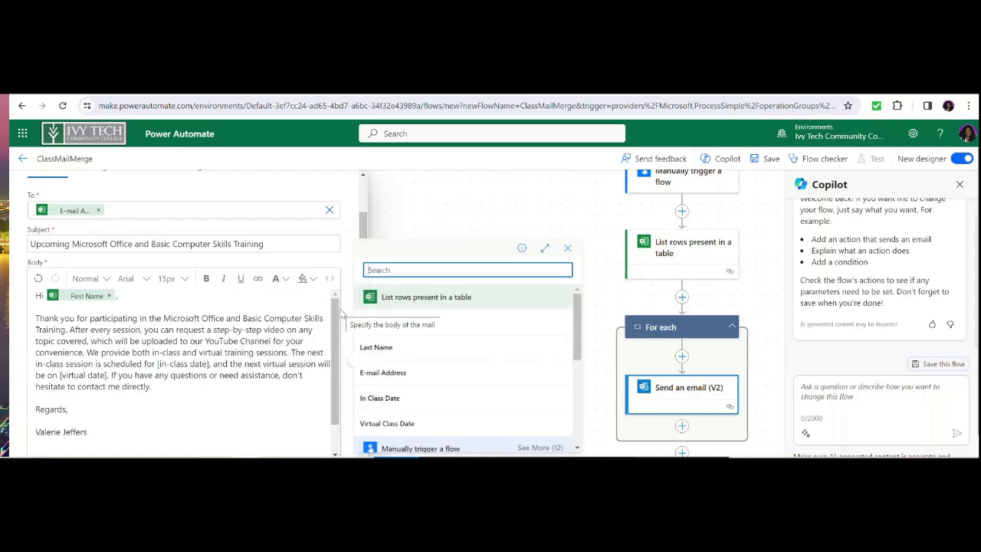
{"action": "left_click", "coordinate": [380, 398]}
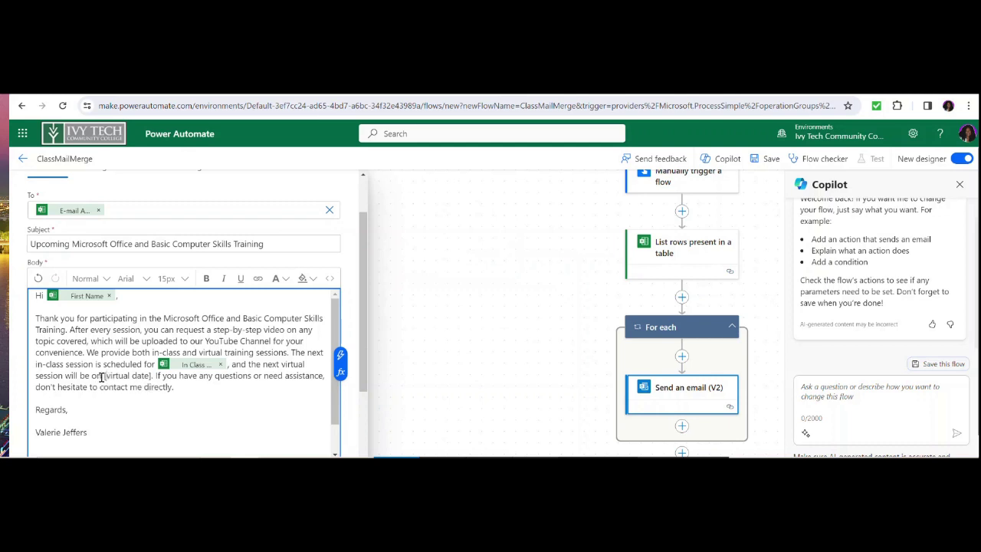
Replace the "virtual date" placeholder text in the email body with the Virtual Class Date dynamic value
{"action": "left_click_drag", "start_coordinate": [103, 375], "coordinate": [155, 378]}
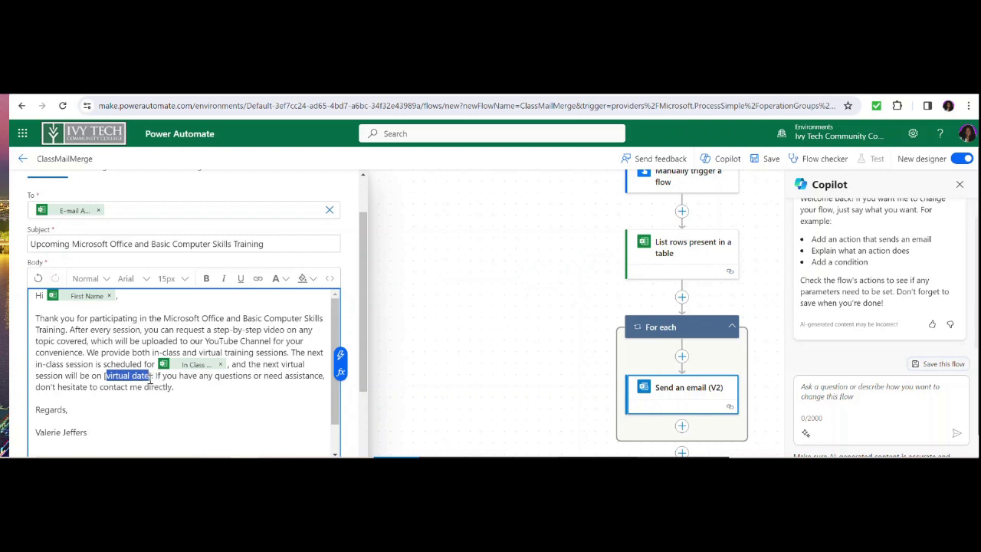
{"action": "left_click", "coordinate": [339, 357]}
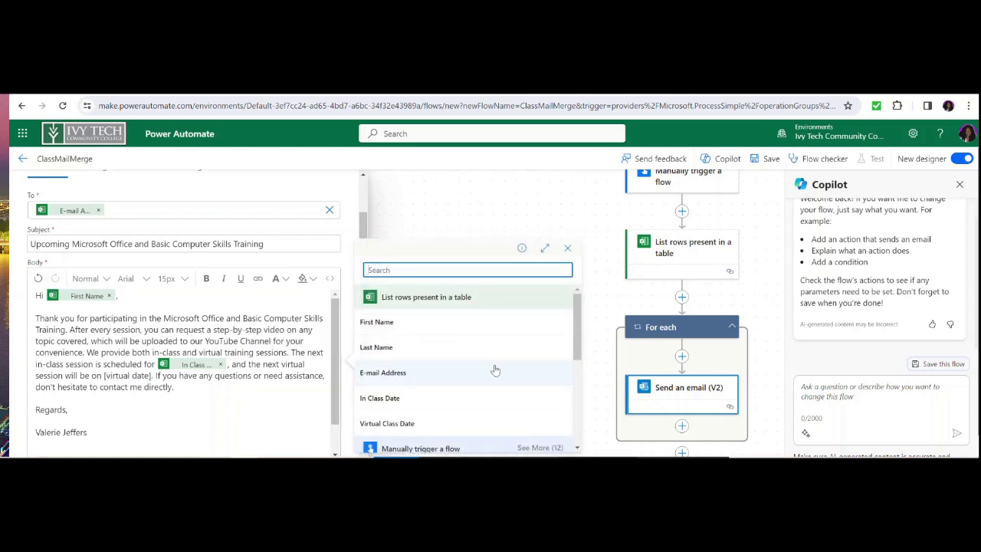
{"action": "left_click", "coordinate": [414, 423]}
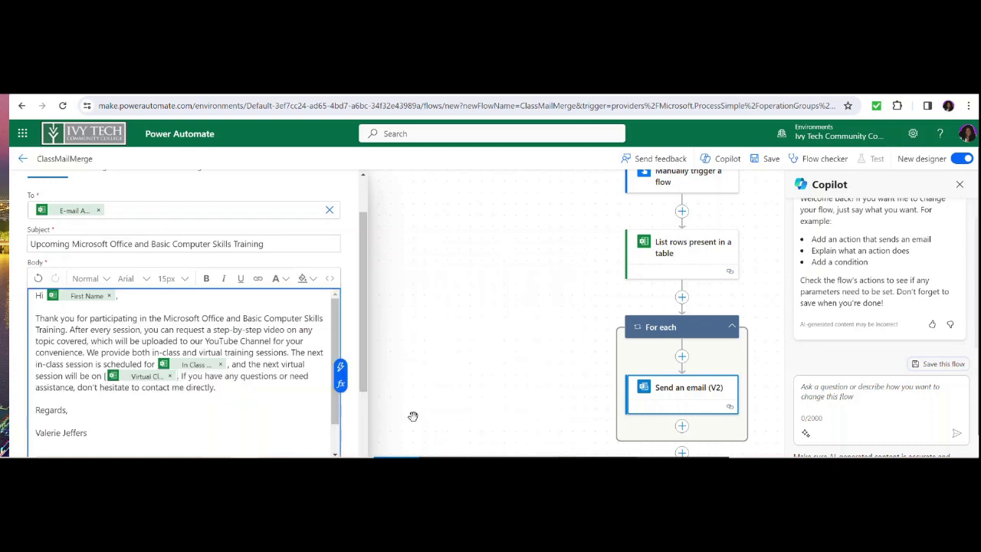
Set the email action's Importance to High
{"action": "scroll", "coordinate": [227, 426], "scroll_direction": "down", "scroll_amount": 1}
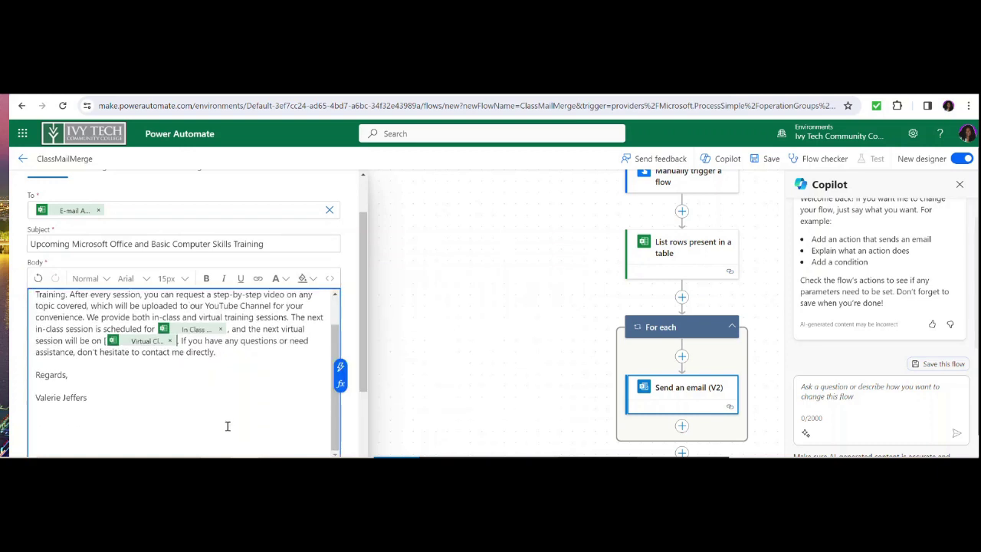
{"action": "scroll", "coordinate": [227, 426], "scroll_direction": "up", "scroll_amount": 5}
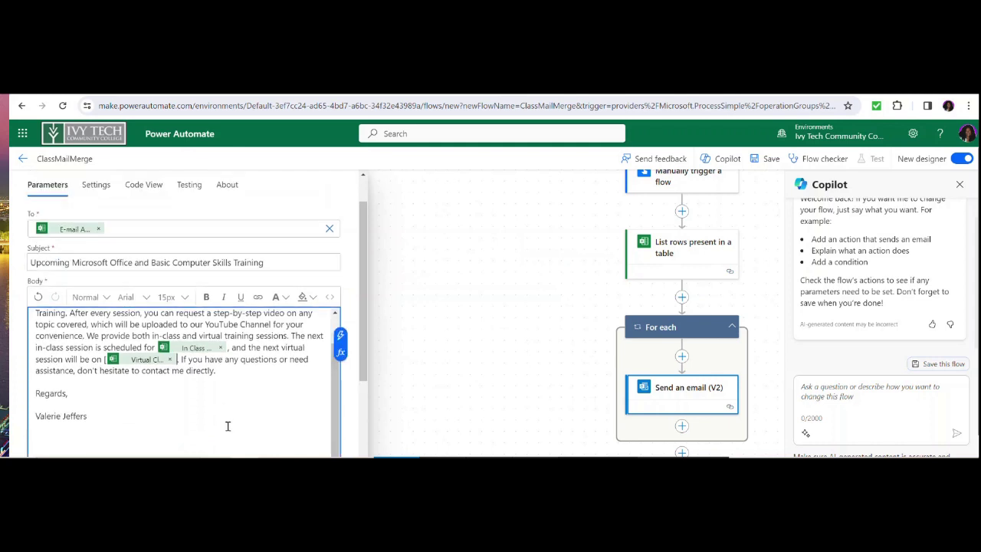
{"action": "scroll", "coordinate": [227, 426], "scroll_direction": "down", "scroll_amount": 1}
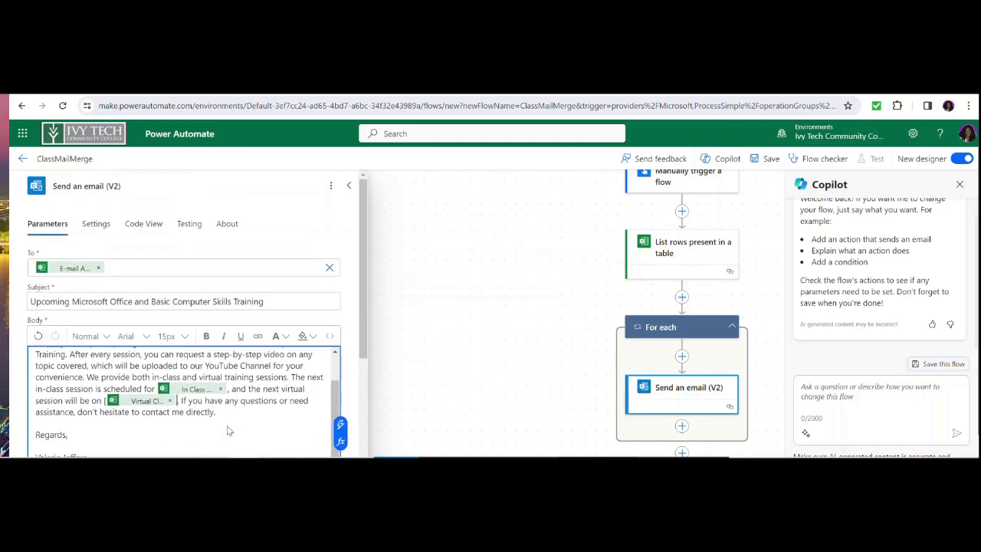
{"action": "left_click_drag", "start_coordinate": [367, 355], "coordinate": [366, 457]}
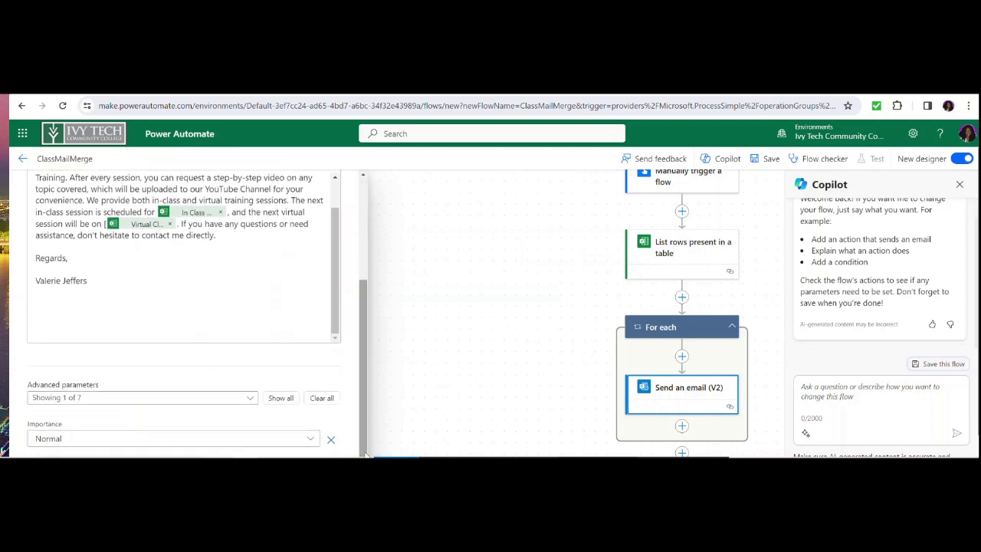
{"action": "scroll", "coordinate": [337, 441], "scroll_direction": "down", "scroll_amount": 1}
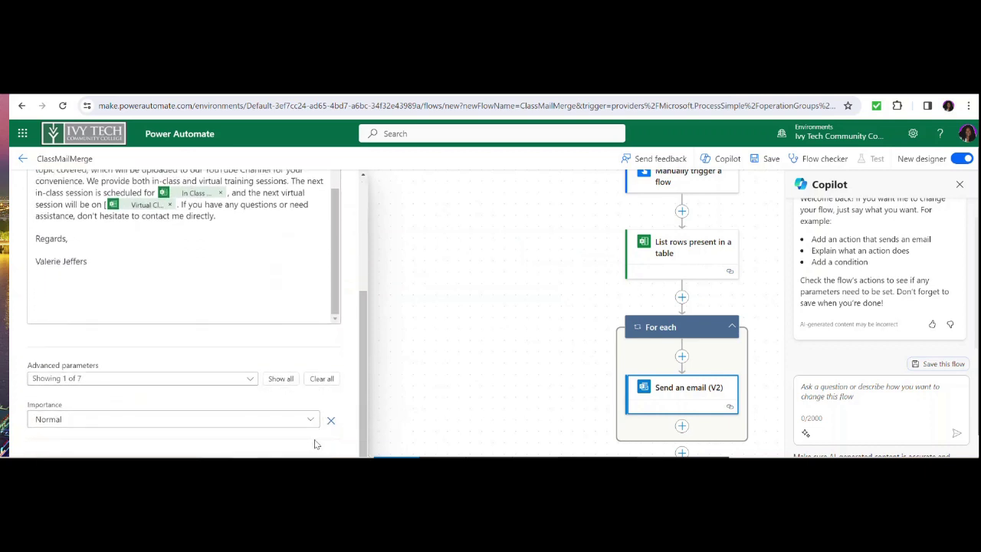
{"action": "left_click", "coordinate": [312, 420]}
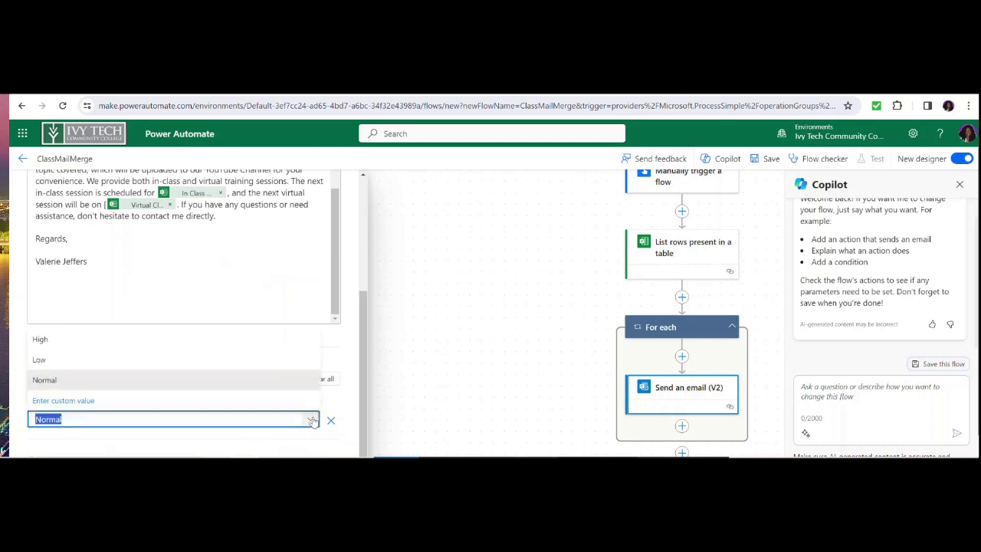
{"action": "left_click", "coordinate": [42, 339]}
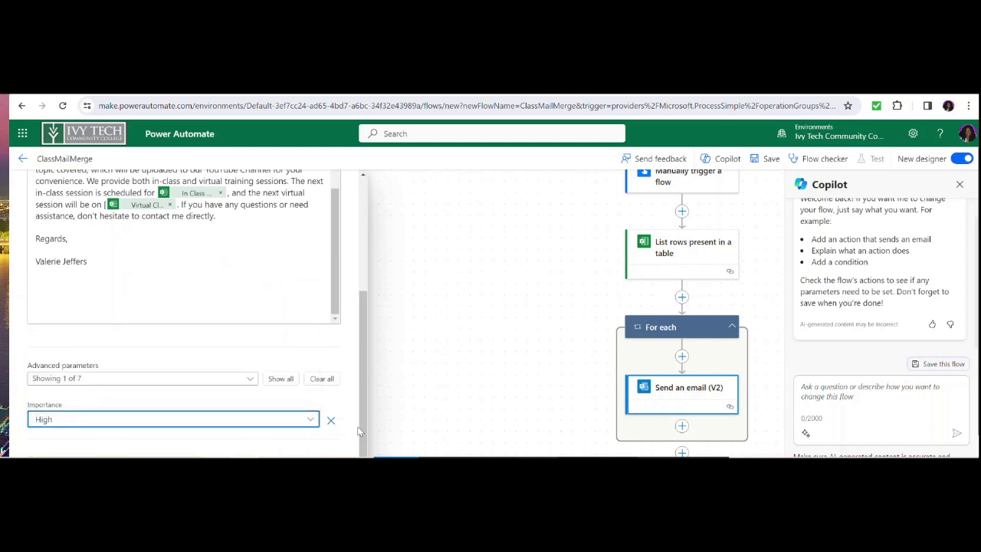
{"action": "scroll", "coordinate": [359, 420], "scroll_direction": "down", "scroll_amount": 1}
{"action": "scroll", "coordinate": [356, 419], "scroll_direction": "up", "scroll_amount": 2}
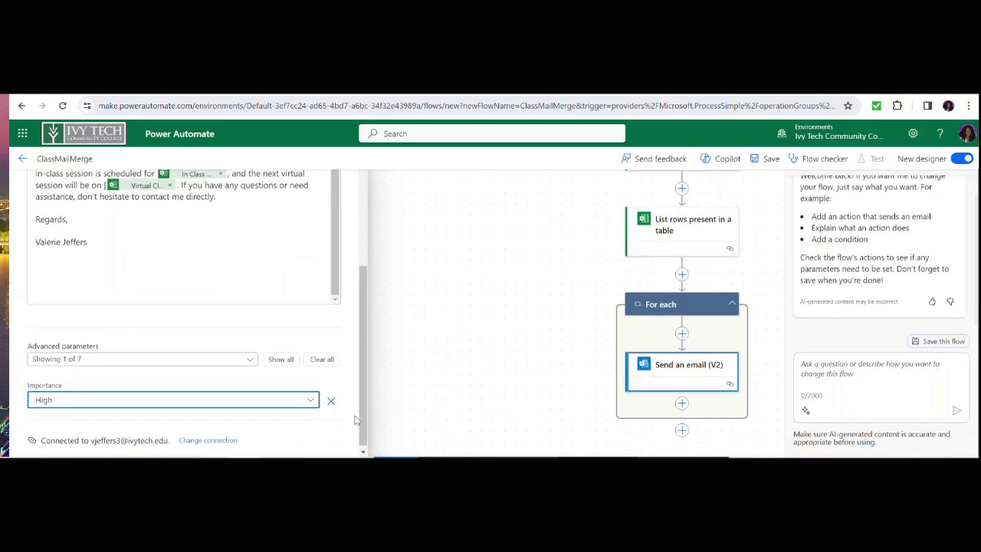
{"action": "scroll", "coordinate": [354, 420], "scroll_direction": "up", "scroll_amount": 2}
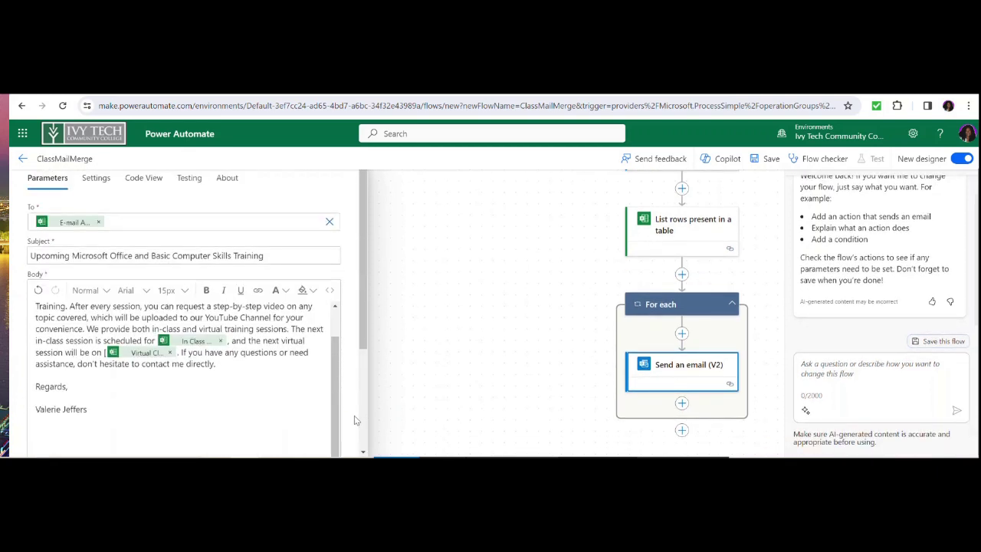
Check the completed email action and the flow's steps, and save the ClassMailMerge flow
{"action": "scroll", "coordinate": [354, 420], "scroll_direction": "up", "scroll_amount": 1}
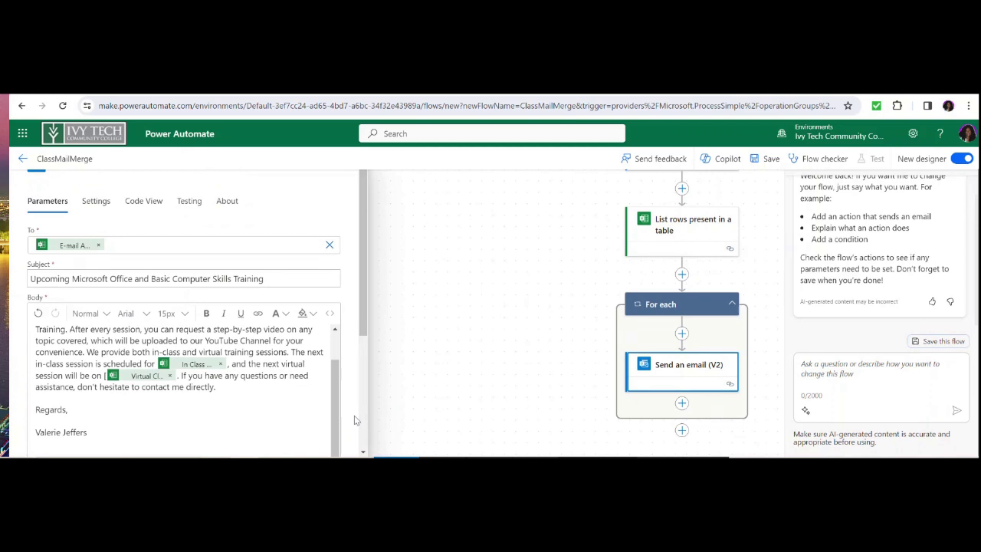
{"action": "scroll", "coordinate": [354, 420], "scroll_direction": "down", "scroll_amount": 5}
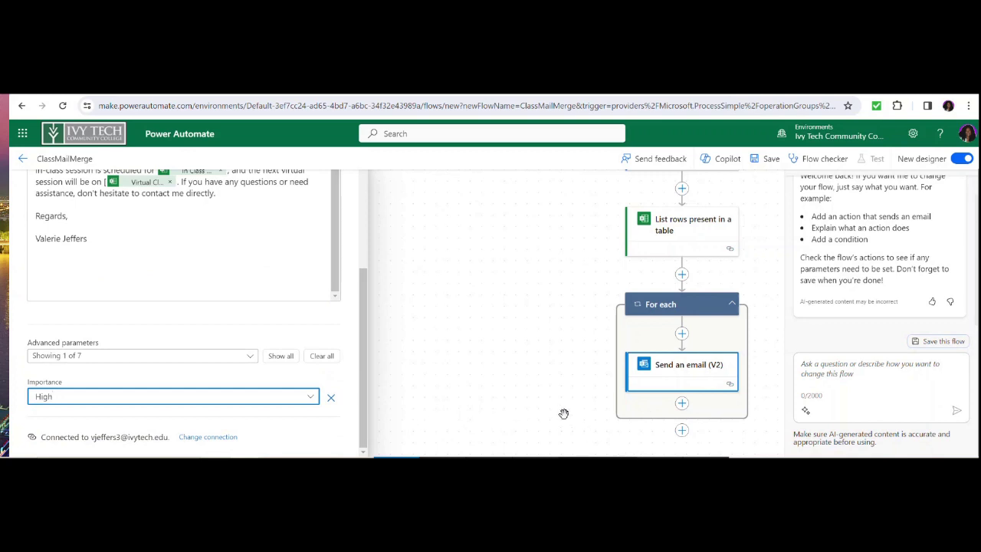
{"action": "scroll", "coordinate": [563, 413], "scroll_direction": "up", "scroll_amount": 5}
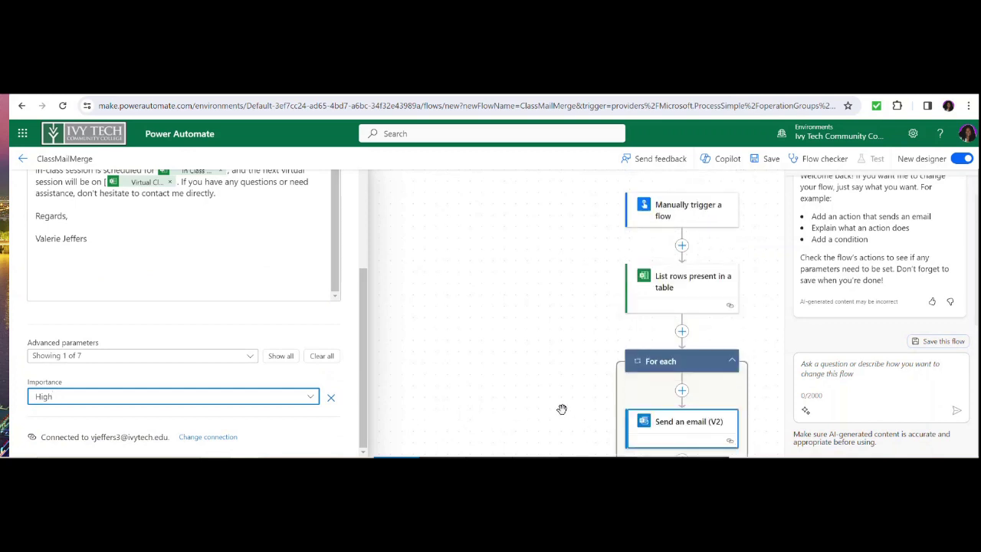
{"action": "left_click", "coordinate": [767, 165]}
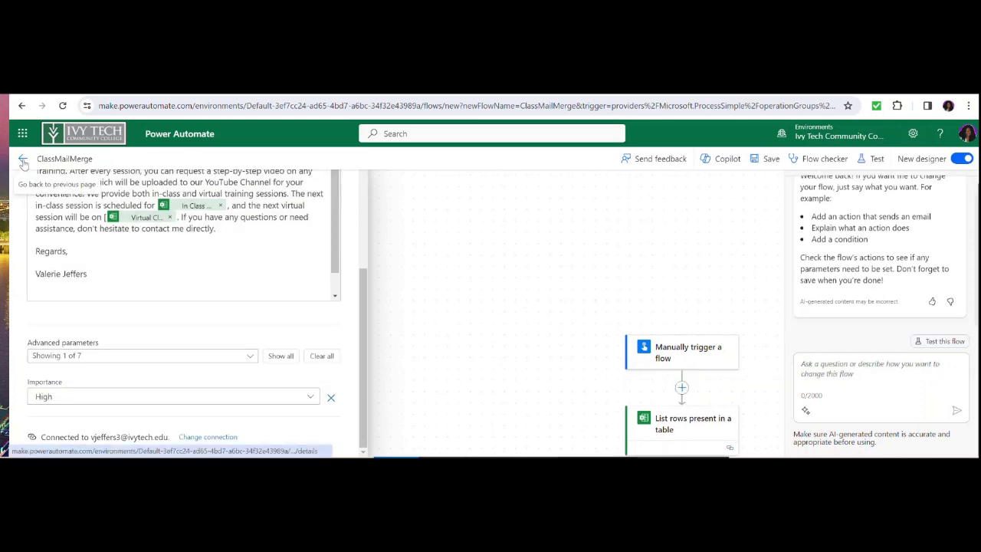
Leave the flow designer, show the list of own cloud flows, and dismiss the flow-ready message
{"action": "left_click", "coordinate": [22, 136]}
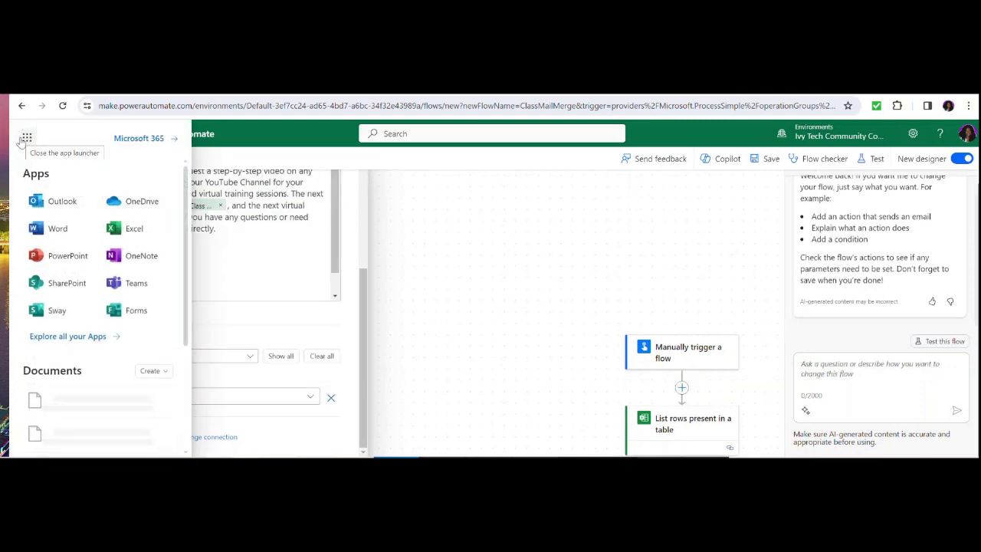
{"action": "left_click", "coordinate": [423, 202]}
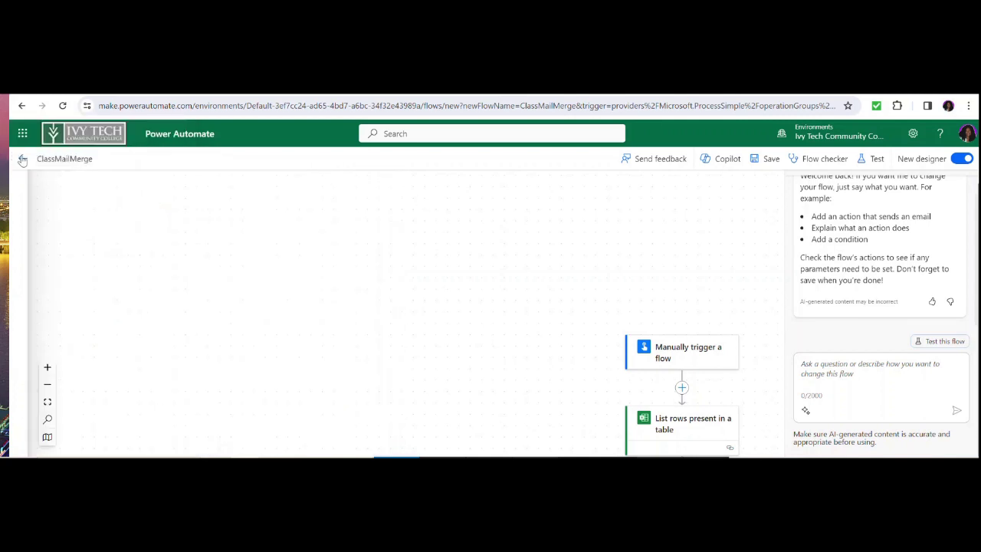
{"action": "left_click", "coordinate": [23, 159]}
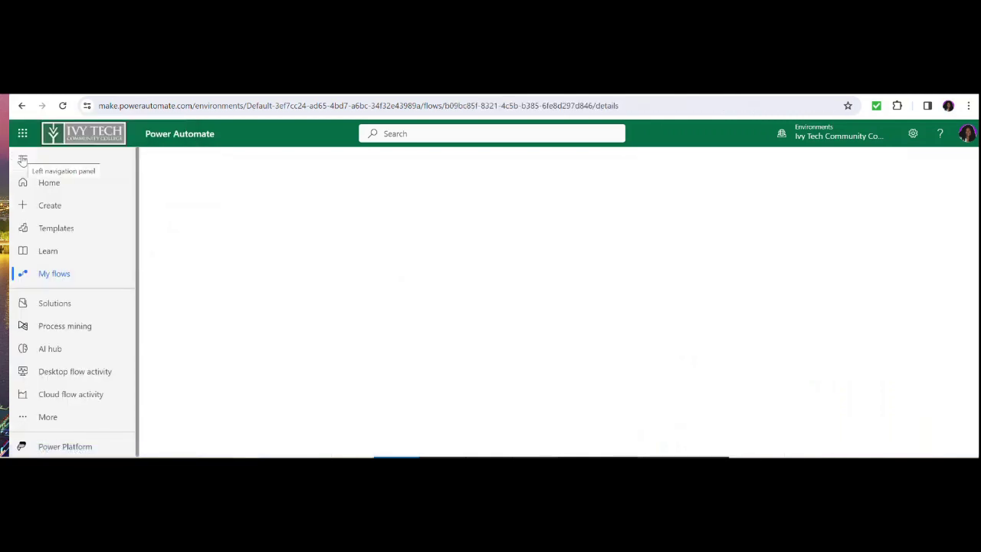
{"action": "left_click", "coordinate": [58, 275]}
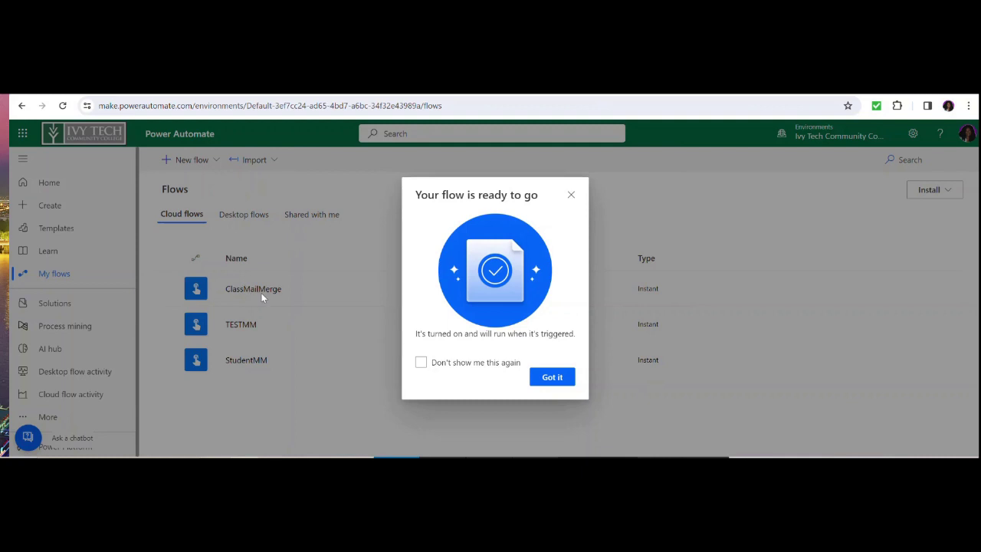
{"action": "left_click", "coordinate": [551, 376]}
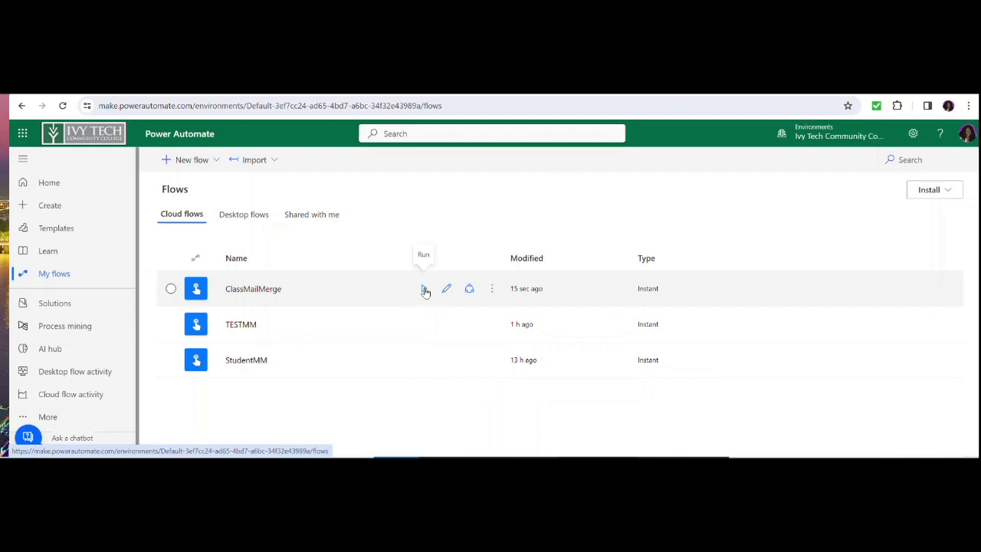
Run the ClassMailMerge flow with its Excel Online (Business) and Office 365 Outlook connections, and close the run pane
{"action": "left_click", "coordinate": [425, 291]}
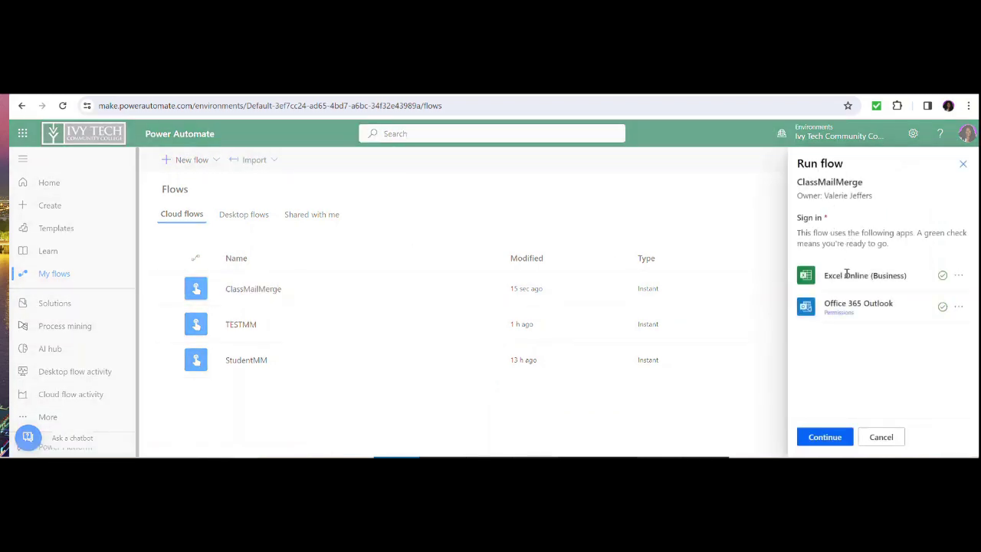
{"action": "left_click", "coordinate": [836, 442]}
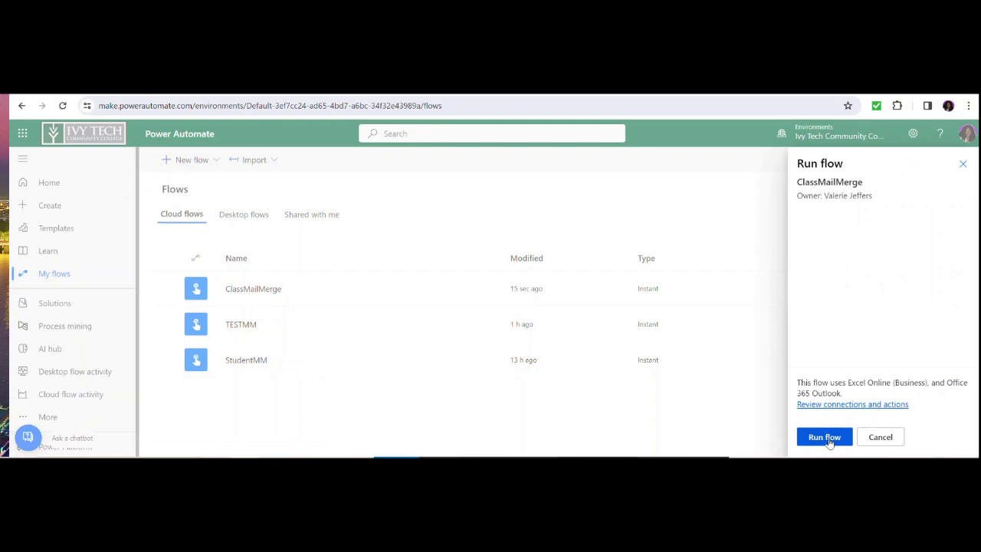
{"action": "left_click", "coordinate": [836, 443]}
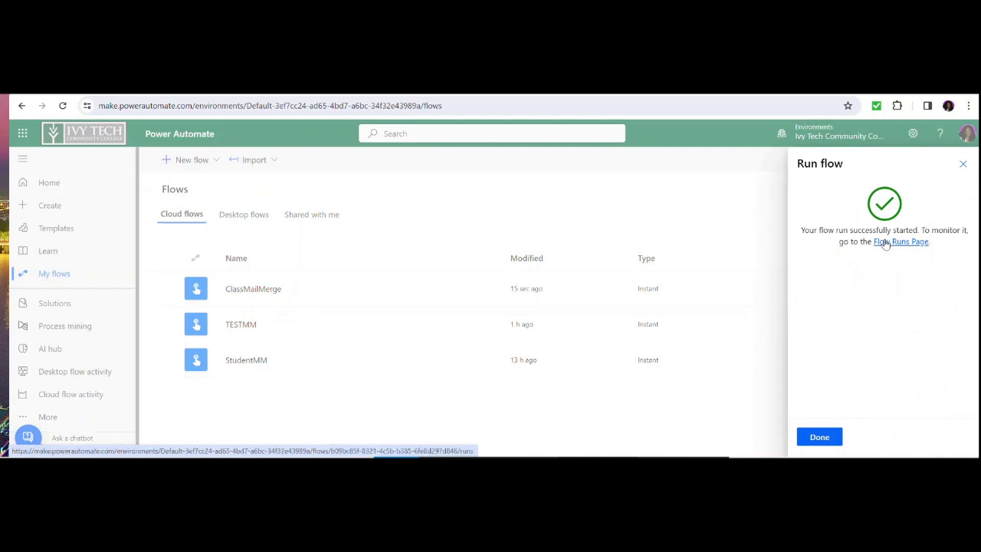
{"action": "left_click", "coordinate": [819, 438]}
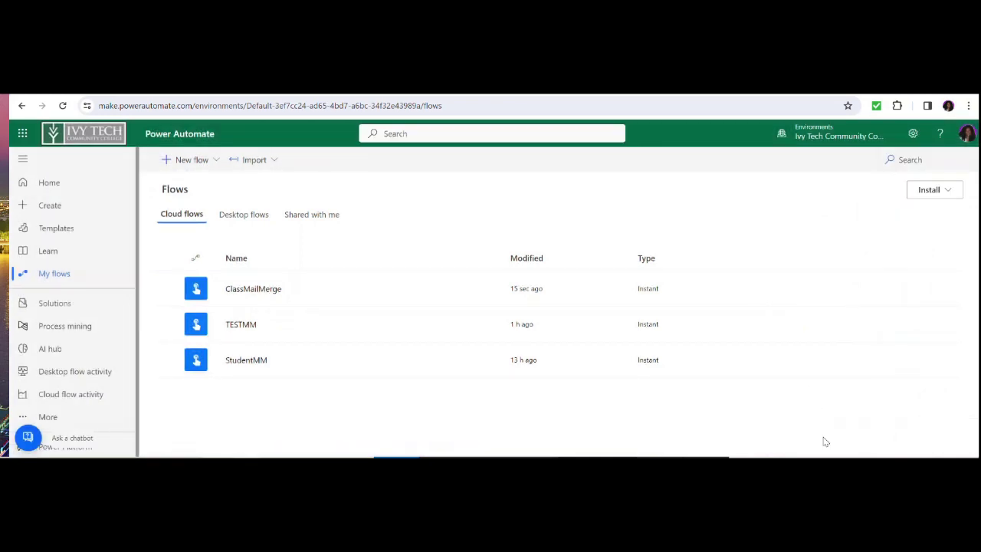